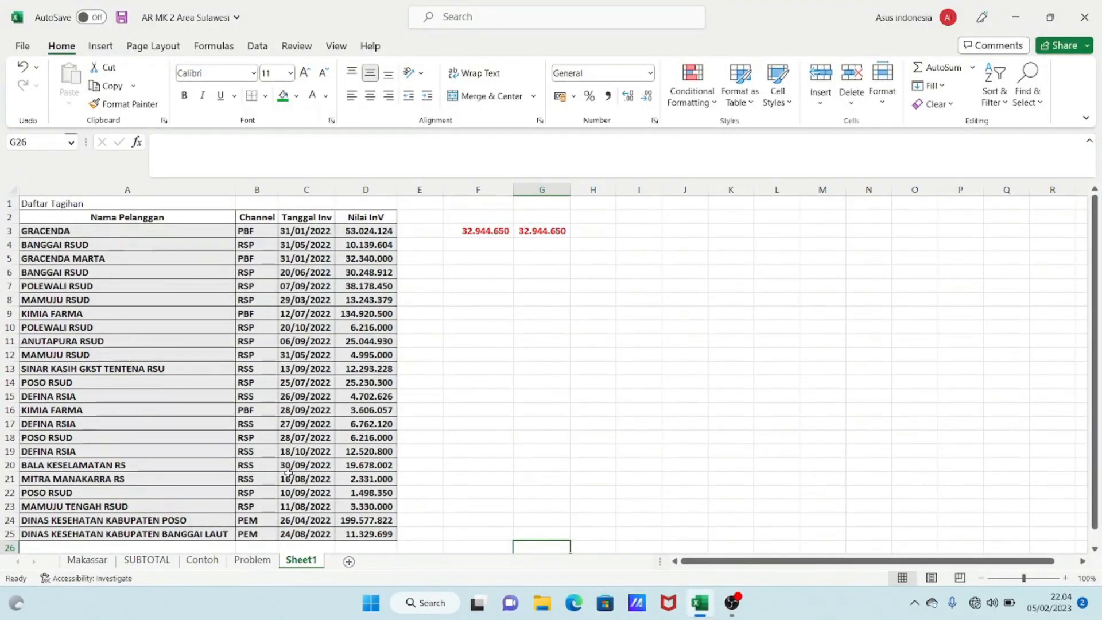
Step: On the SUBTOTAL sheet, reset the Customer Name filter so that all customers are shown
left_click(148, 559)
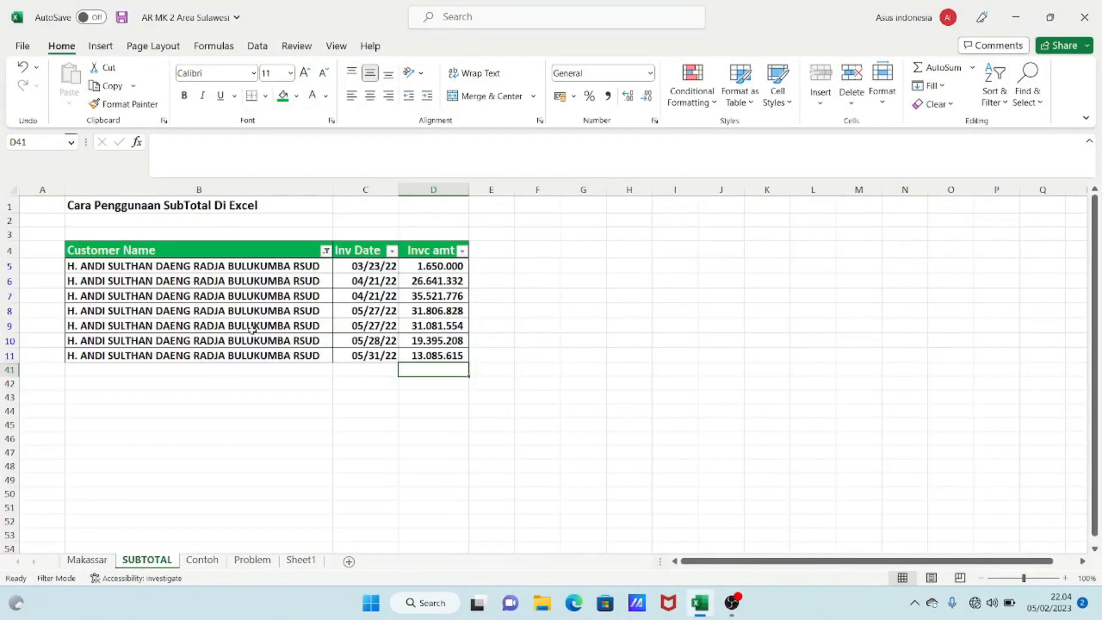
left_click(325, 251)
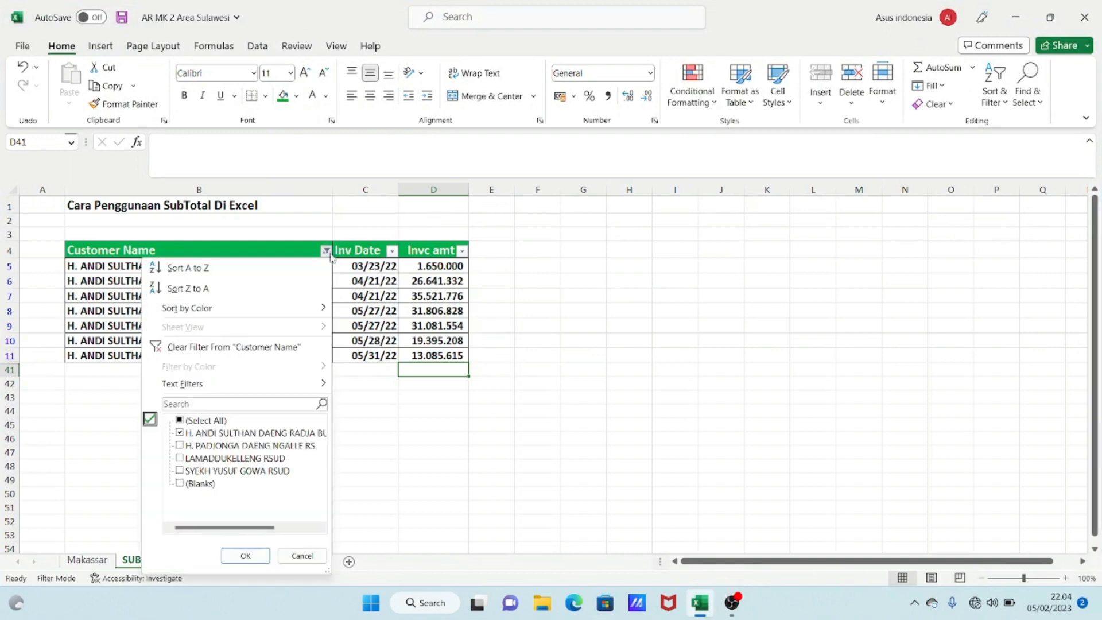
left_click(180, 420)
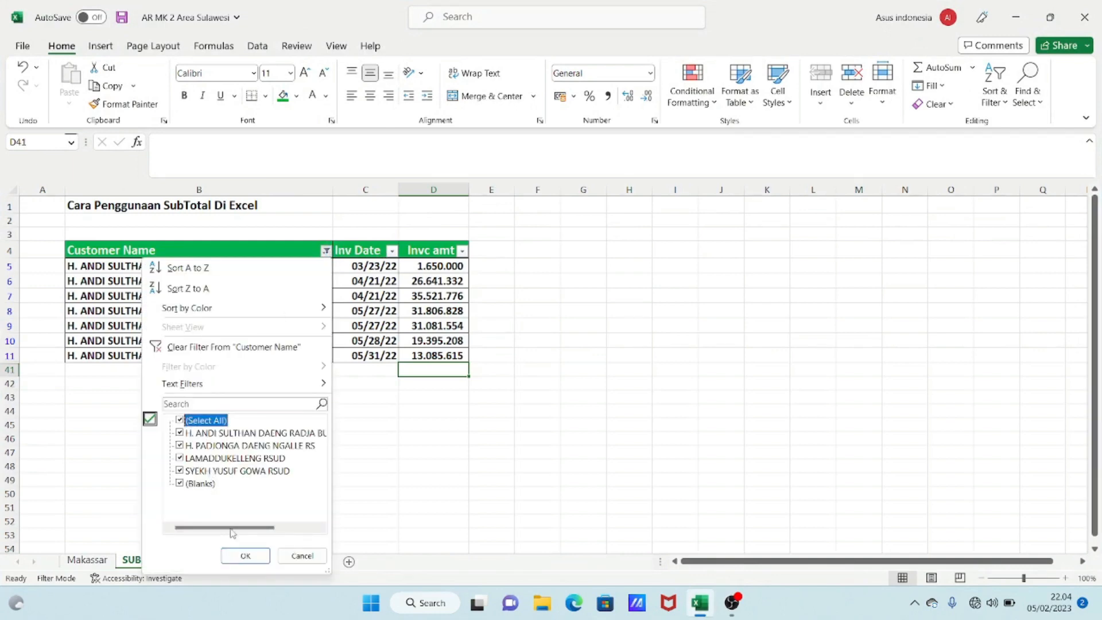
left_click(235, 550)
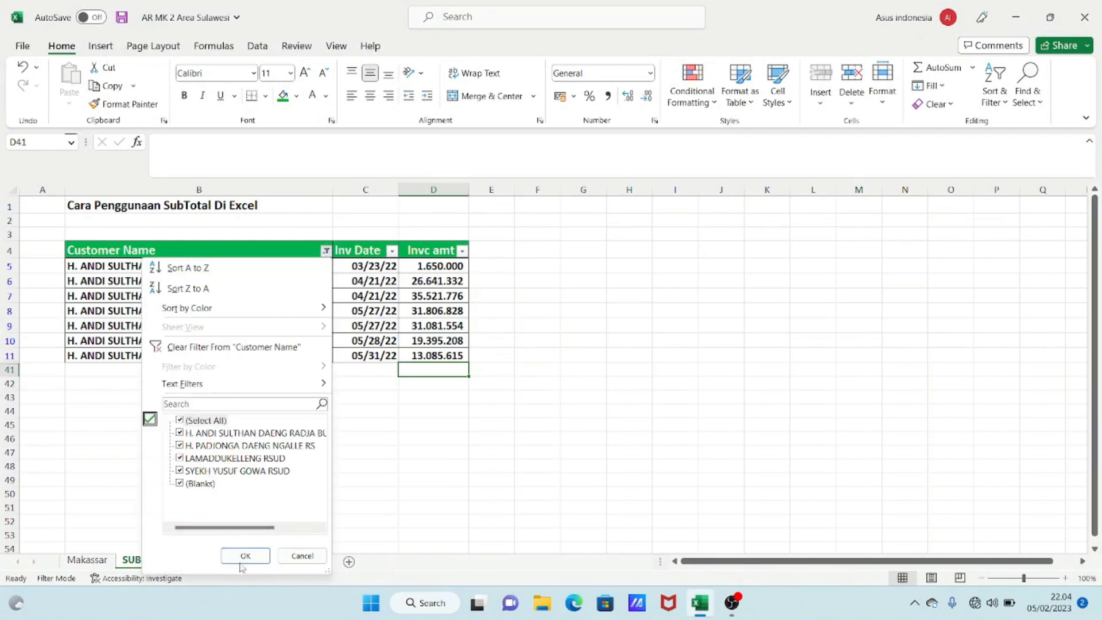
left_click(245, 554)
left_click(270, 475)
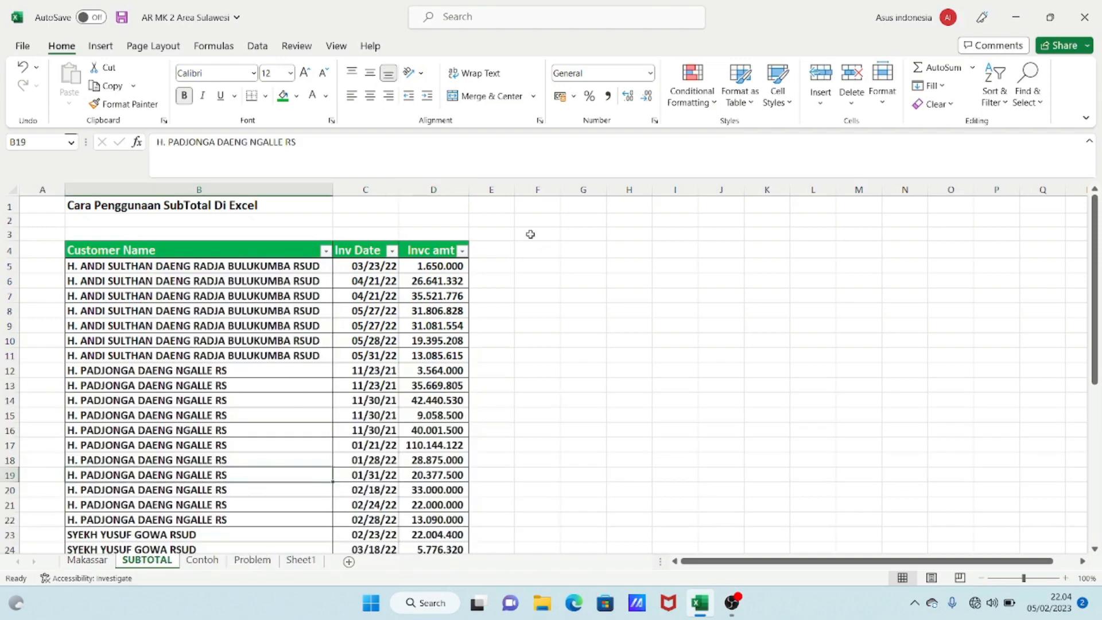
Step: Narrow the Customer Name column slightly and autofit the width of the Inv Date column
scroll(528, 233, "down", 2)
scroll(528, 233, "up", 2)
left_click_drag(331, 194, 328, 194)
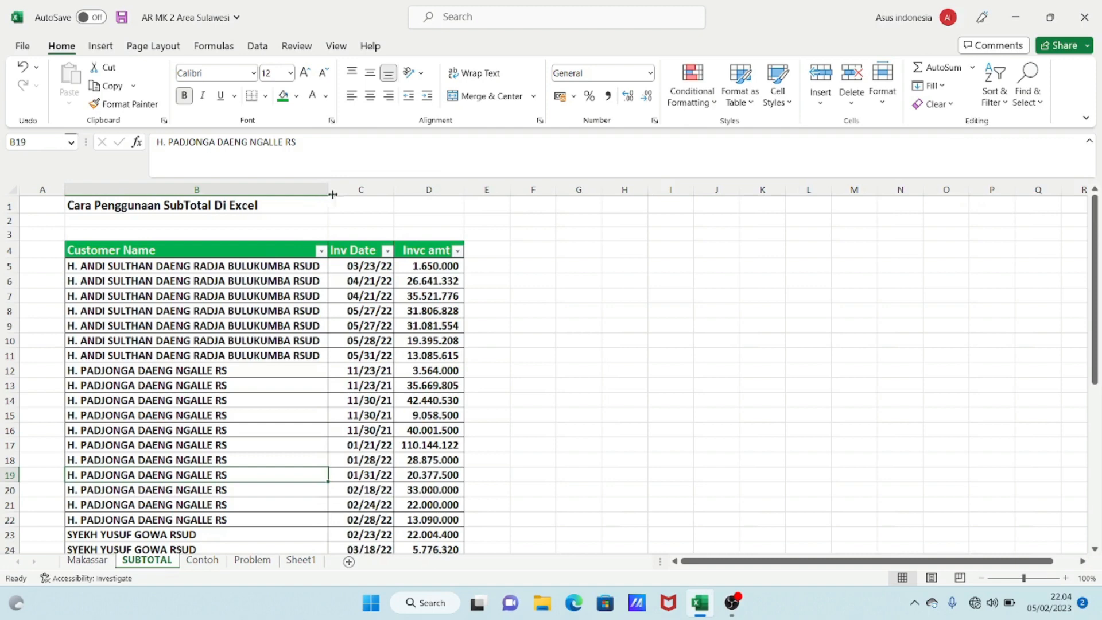
double_click(392, 188)
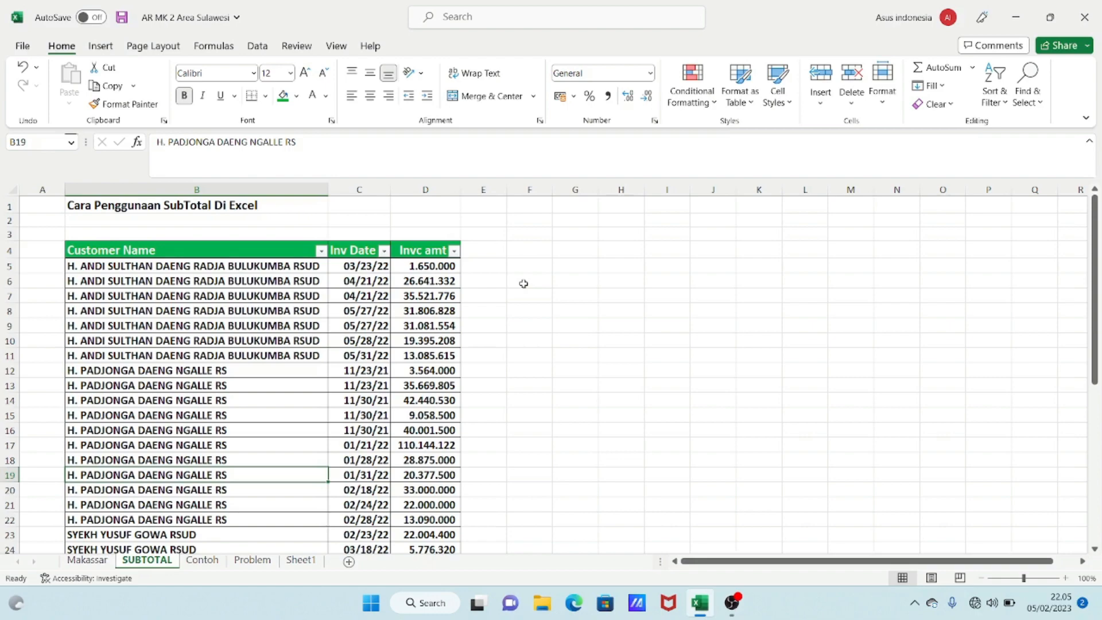
Step: Examine the invoice table from its headers to the total row, checking the customer names, invoice dates and amounts
scroll(524, 284, "down", 6)
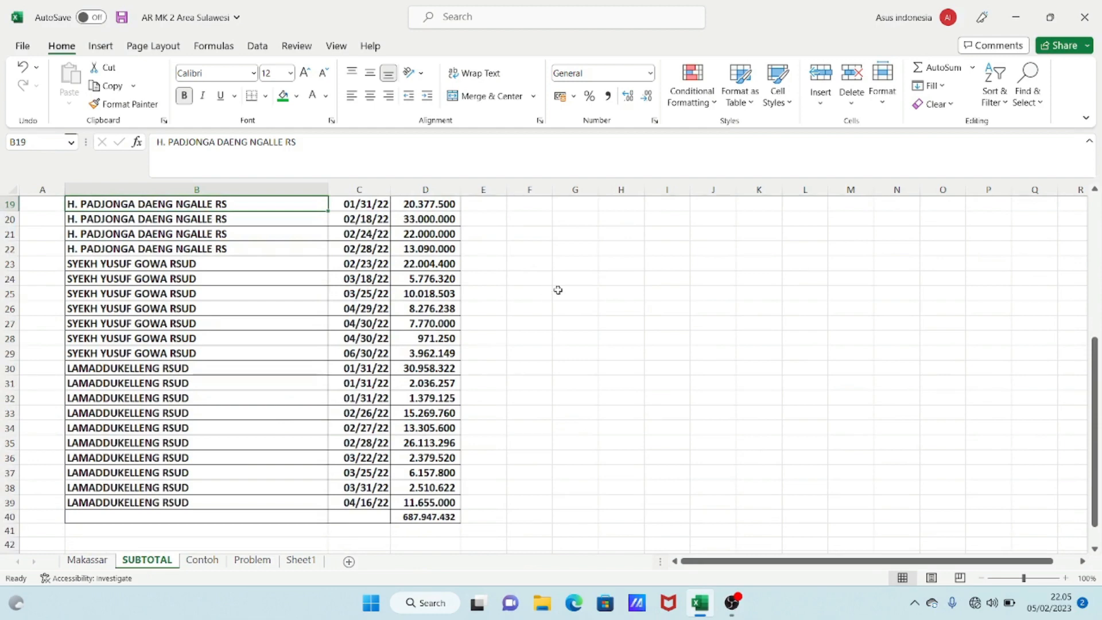
scroll(558, 290, "up", 4)
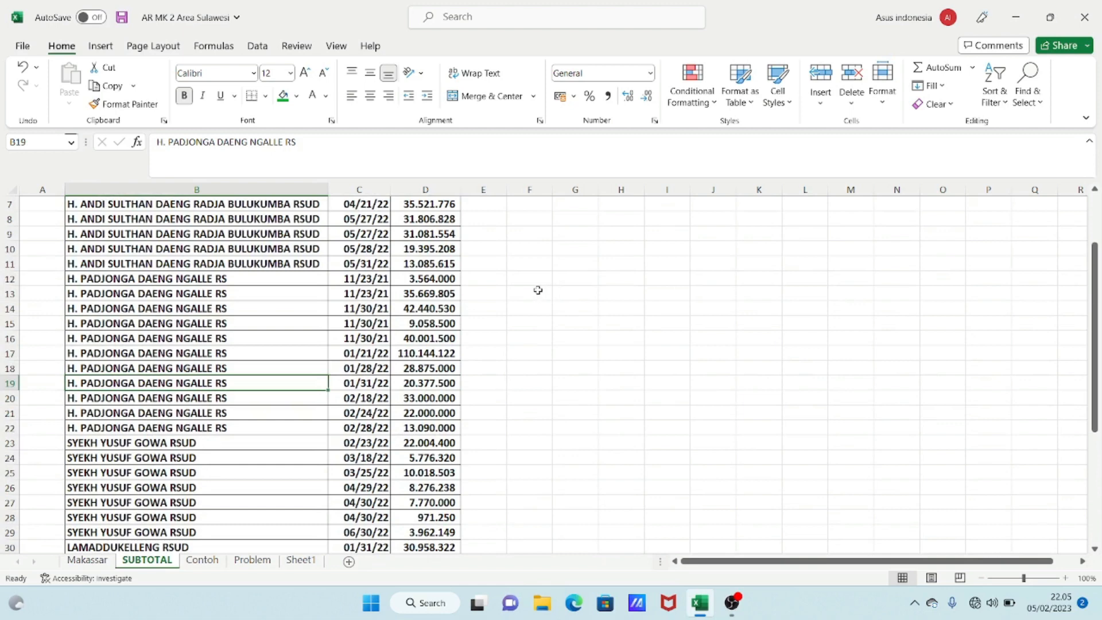
scroll(538, 290, "up", 2)
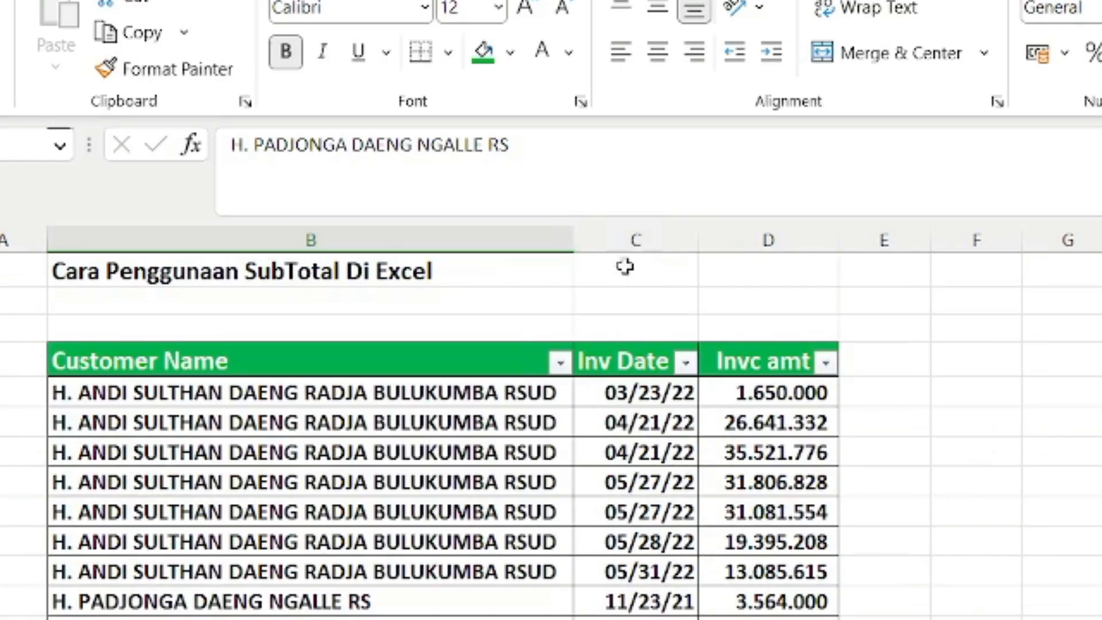
left_click(1087, 472)
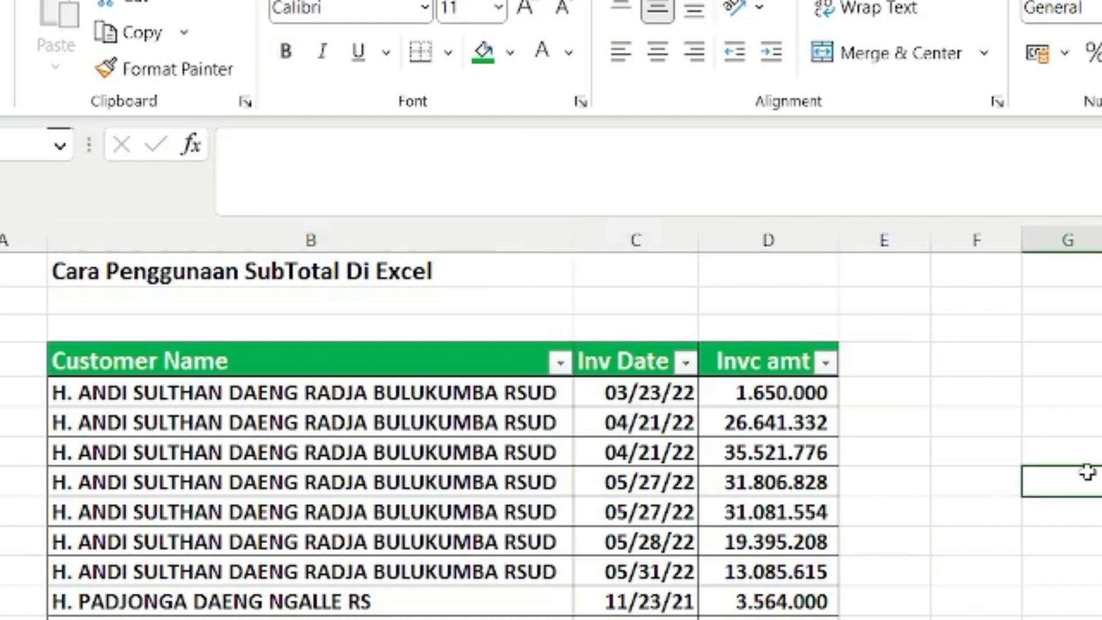
left_click_drag(147, 359, 812, 436)
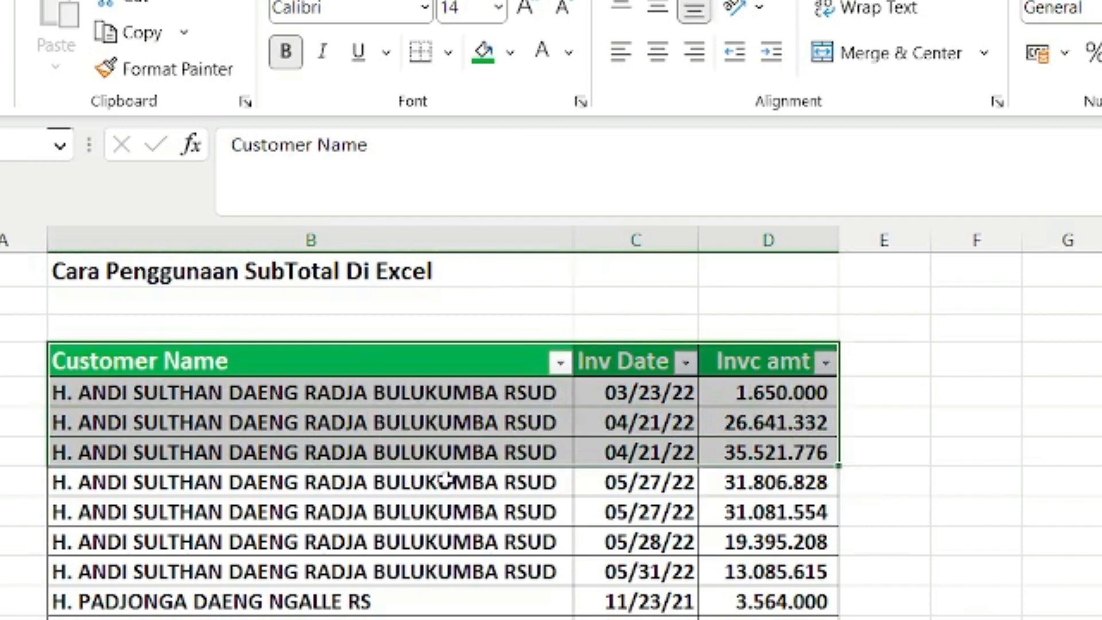
scroll(443, 482, "down", 3)
scroll(454, 488, "down", 4)
scroll(460, 498, "up", 7)
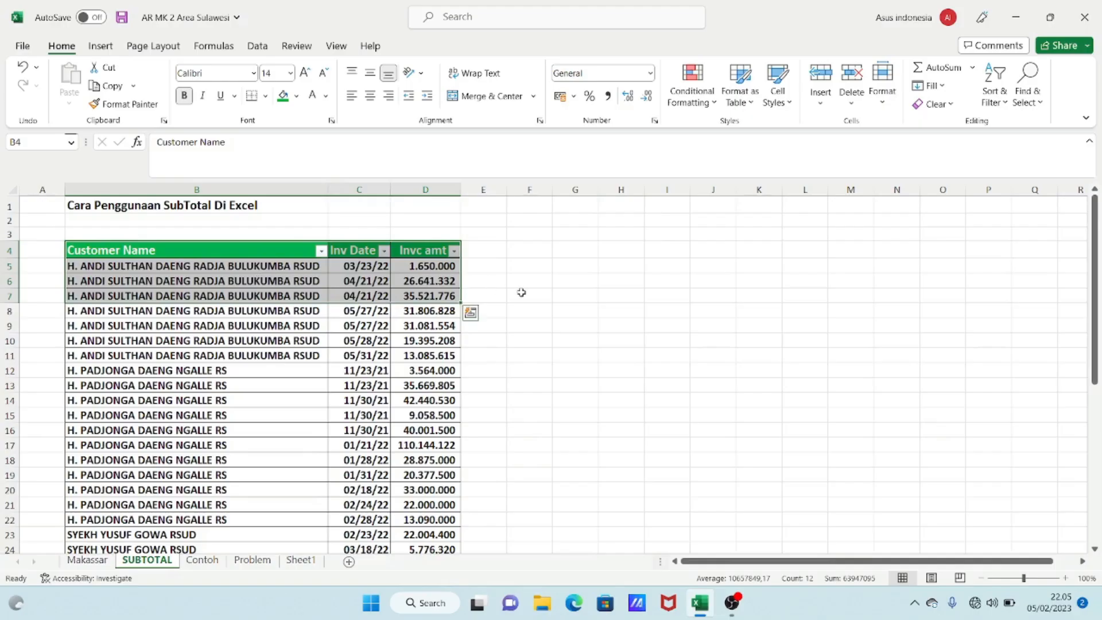
left_click_drag(140, 266, 246, 362)
scroll(266, 365, "down", 1)
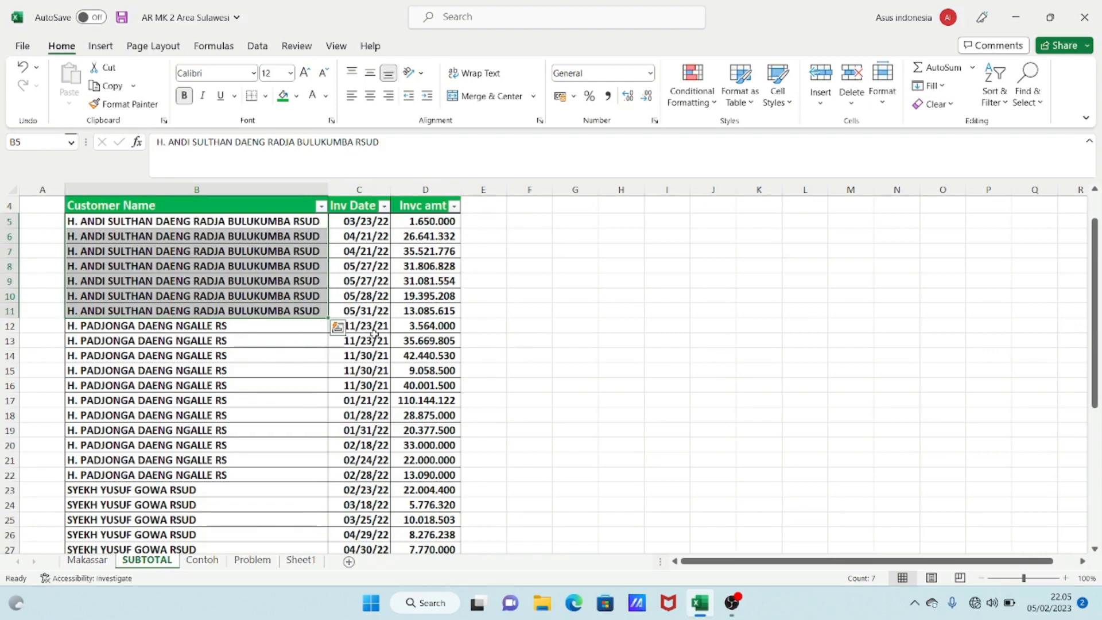
left_click(505, 311)
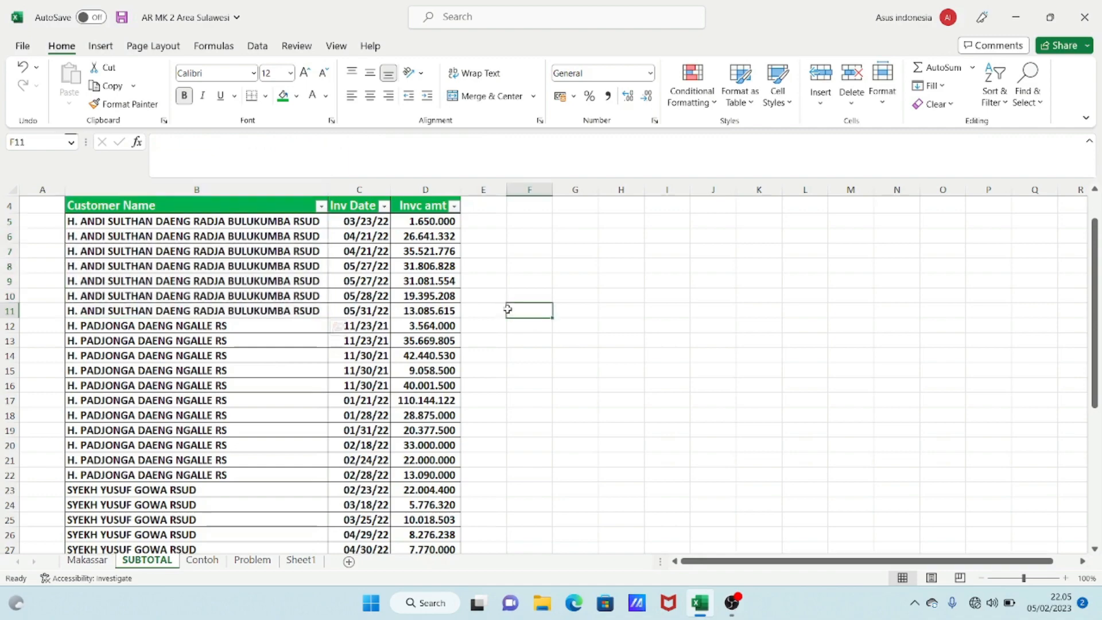
scroll(504, 293, "up", 1)
scroll(504, 293, "down", 2)
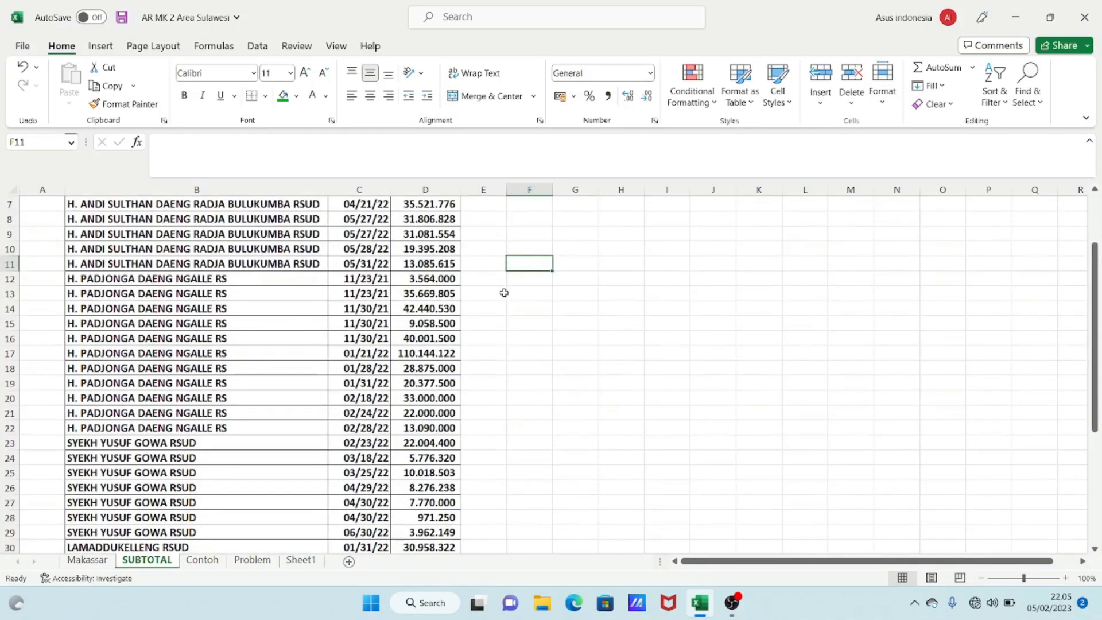
scroll(504, 293, "up", 2)
scroll(504, 293, "down", 8)
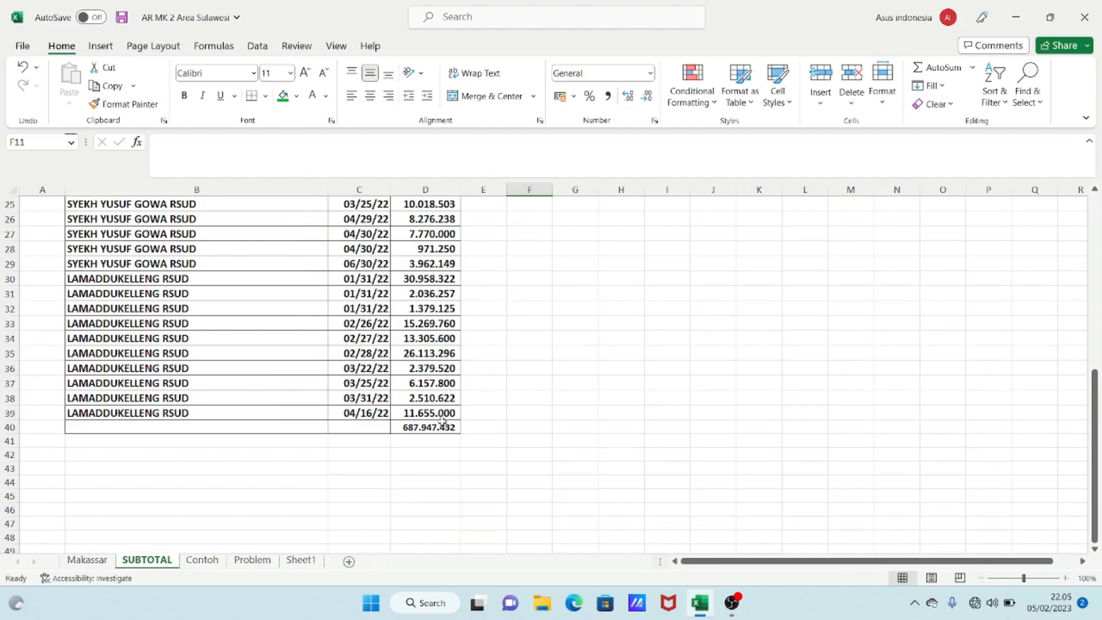
Step: Clear the SUM total in D40 and start a SUBTOTAL formula there with function number 9
left_click(416, 426)
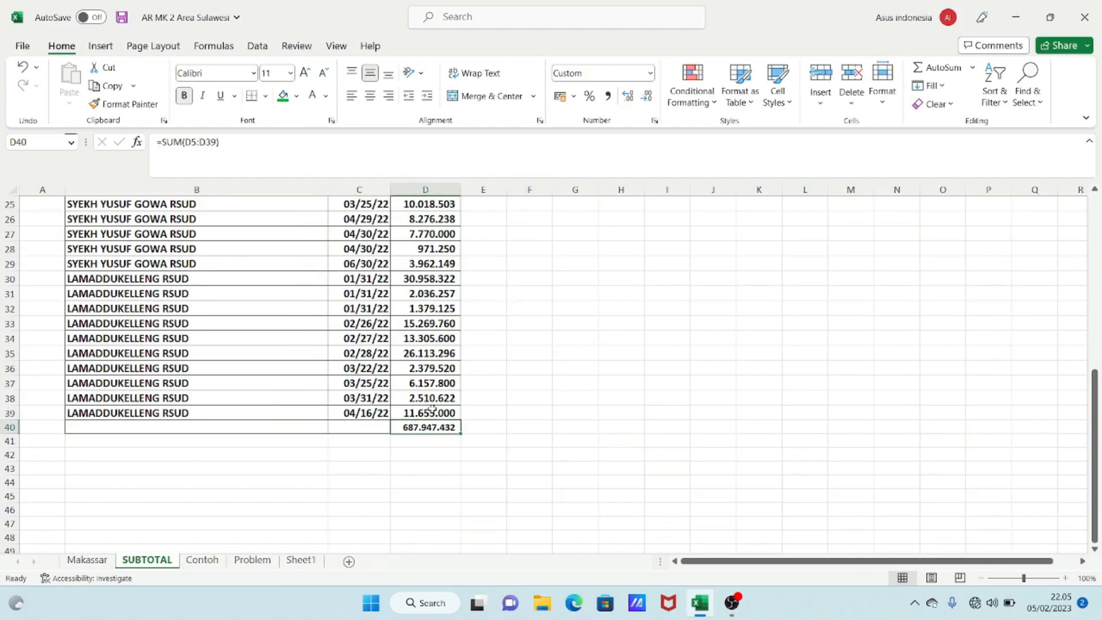
key("Delete")
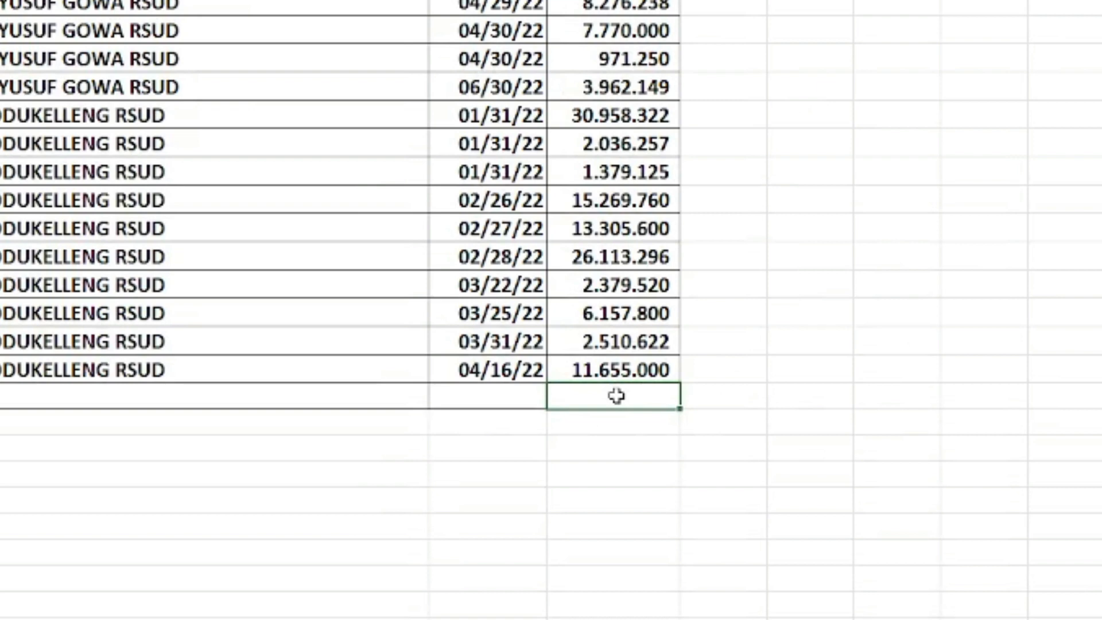
type("=su")
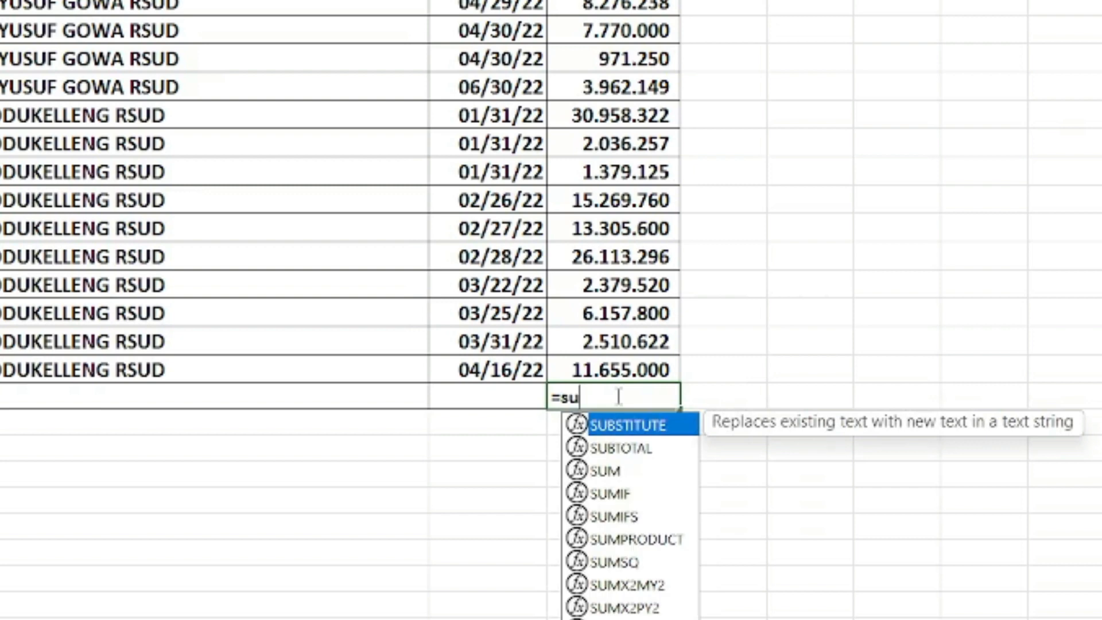
type("b")
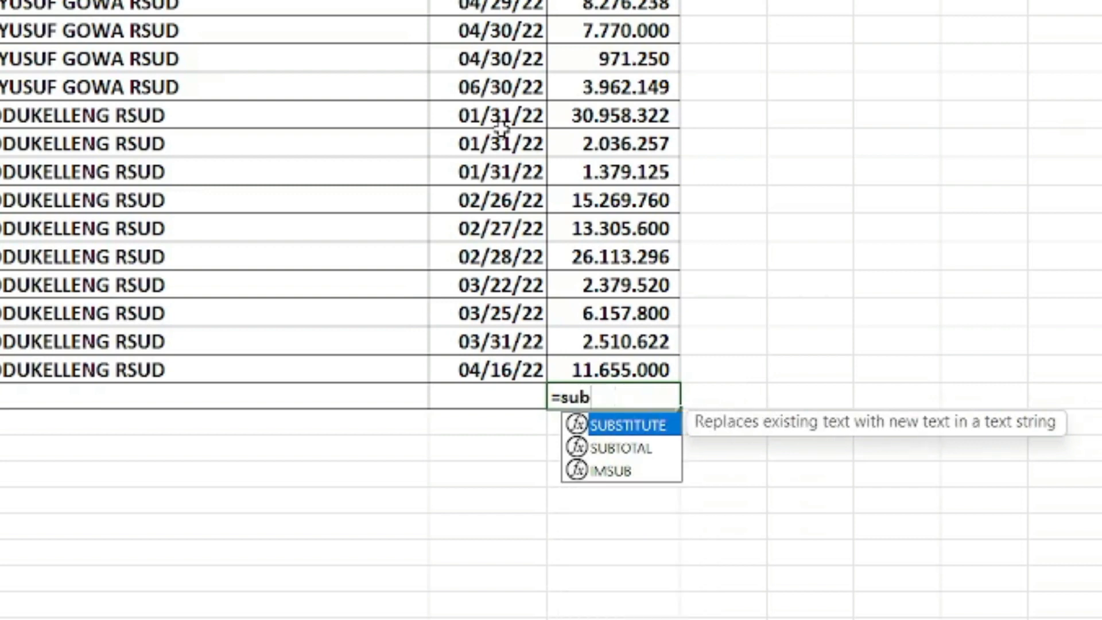
double_click(640, 449)
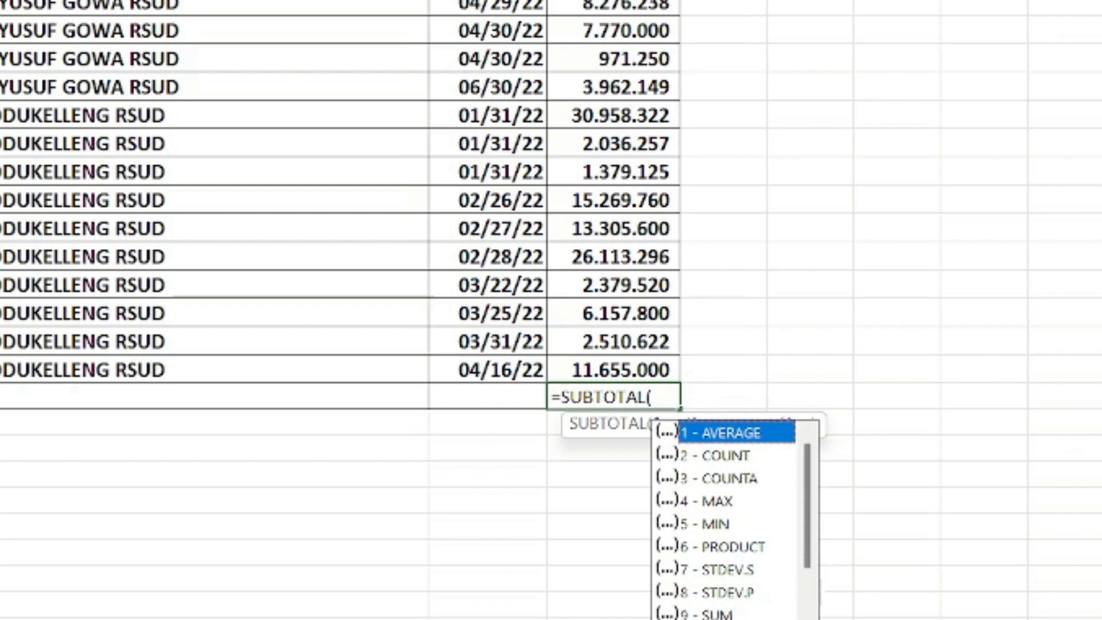
type("9;")
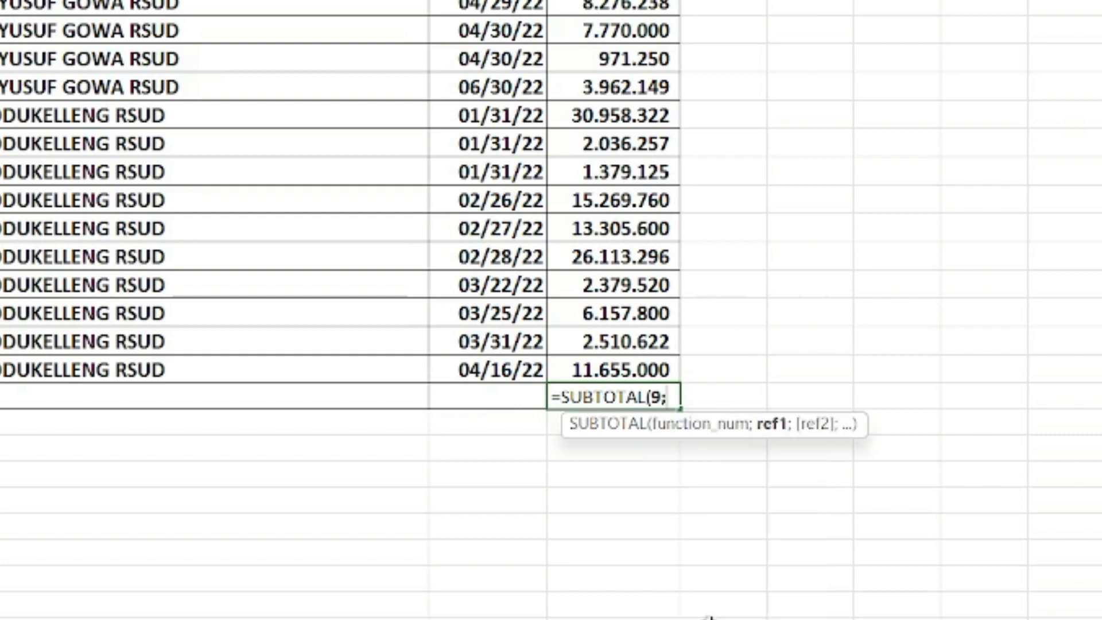
Step: Complete the SUBTOTAL formula in D40 with the invoice amounts D5:D39 as its range
scroll(711, 617, "up", 8)
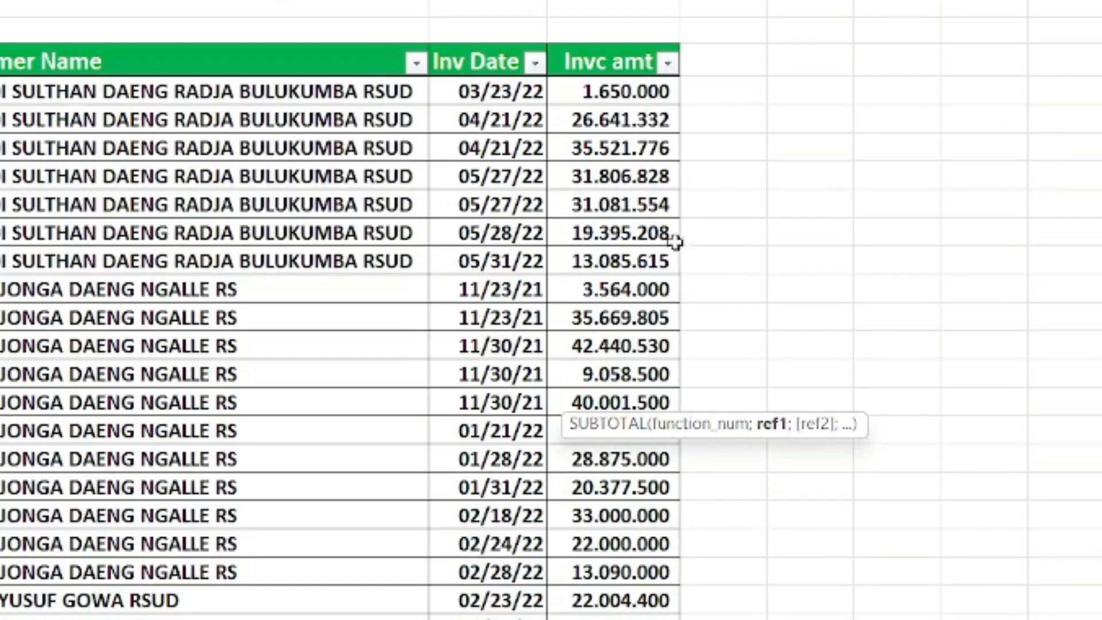
left_click(617, 92)
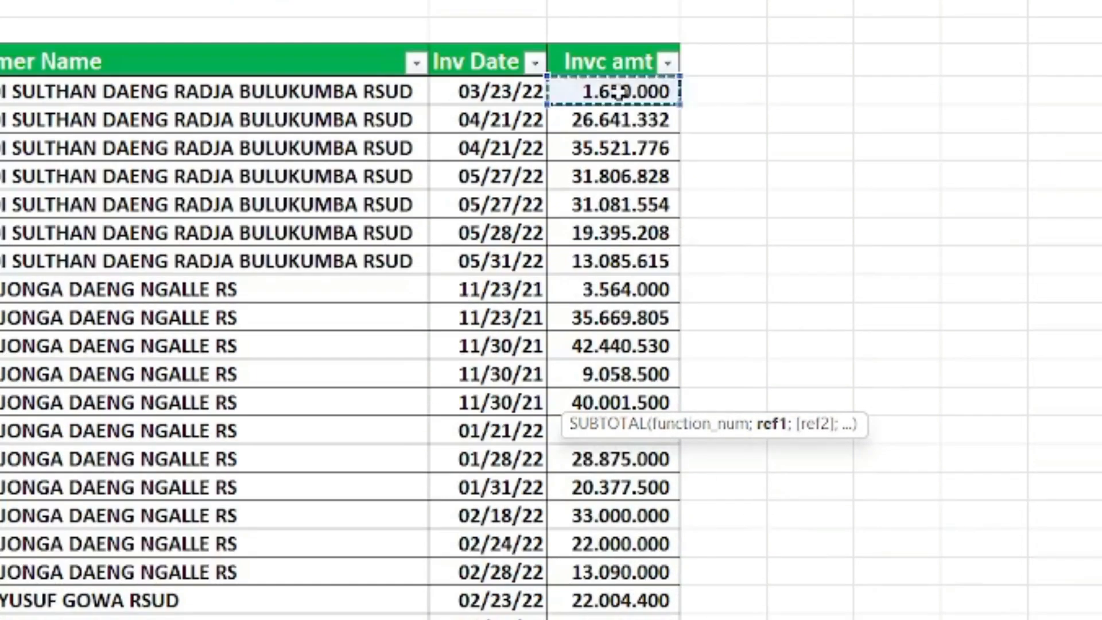
key("shift+Down")
key("shift+Down")
key("shift+Down")
key("shift+Down")
key("shift+Down")
key("shift+Down")
key("shift+Down")
key("shift+Down")
key("shift+Down")
key("shift+Down")
key("shift+Down")
key("shift+Down")
key("shift+Down")
key("shift+Down")
key("shift+Down")
key("shift+Down")
key("shift+Down")
key("shift+Down")
key("shift+Down")
key("shift+Down")
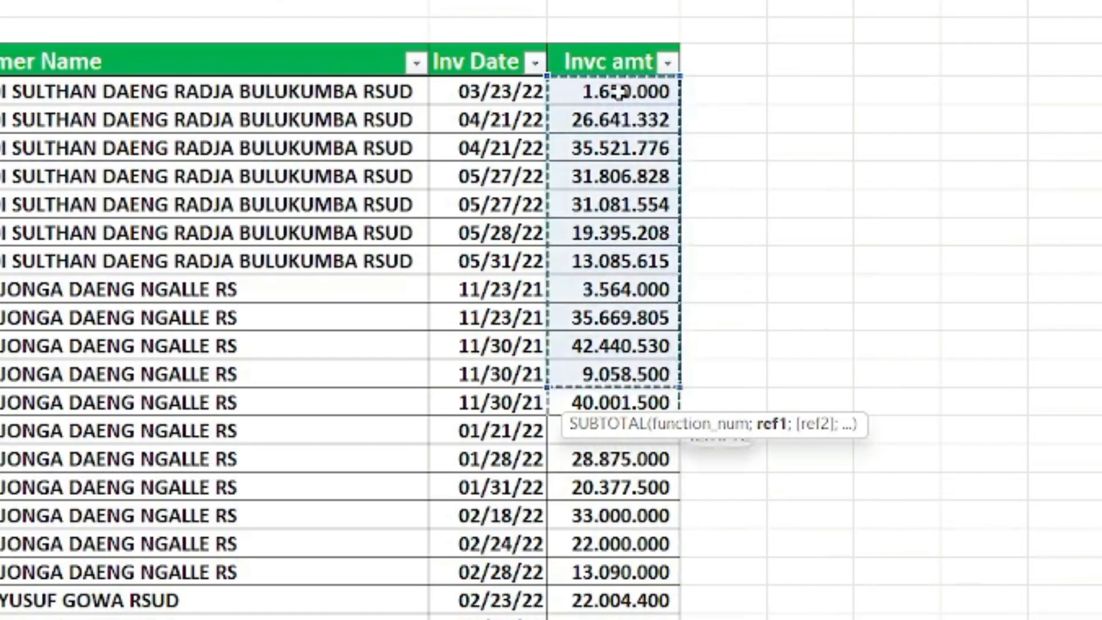
key("shift+Down")
key("shift+Down")
key("shift+Down")
key("shift+Down")
key("shift+Down")
key("shift+Down")
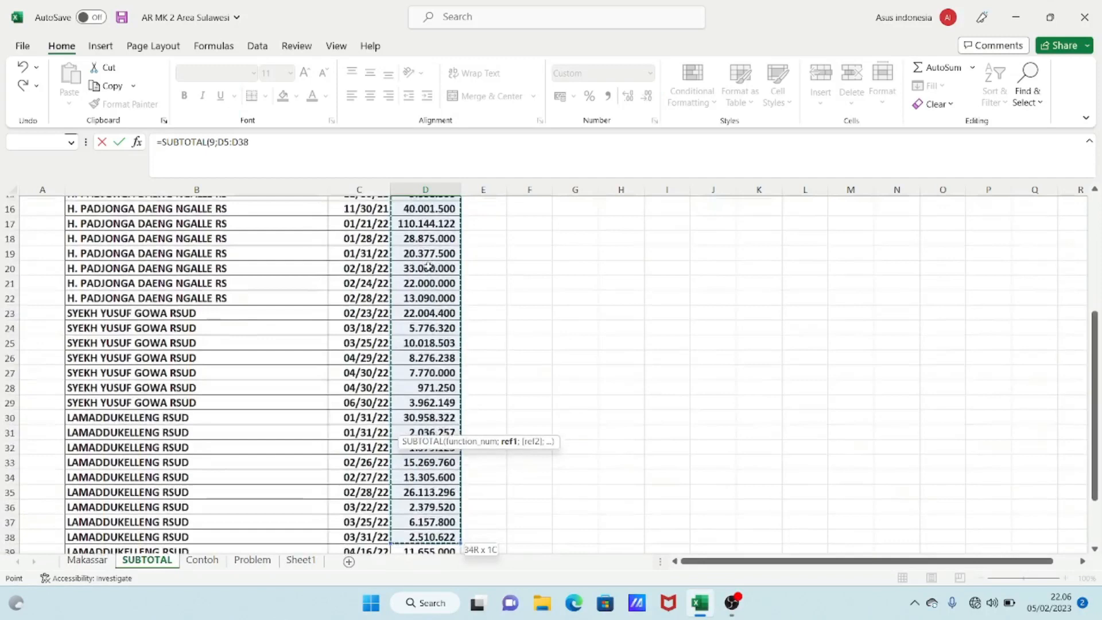
key("shift+Down")
key("shift+Down")
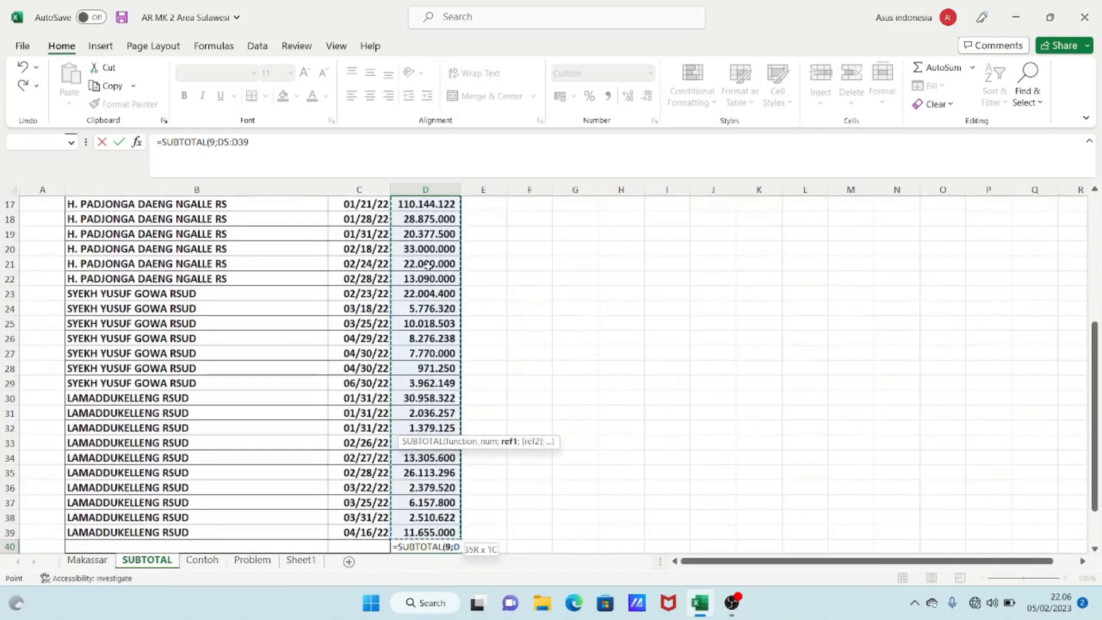
key("shift+Down")
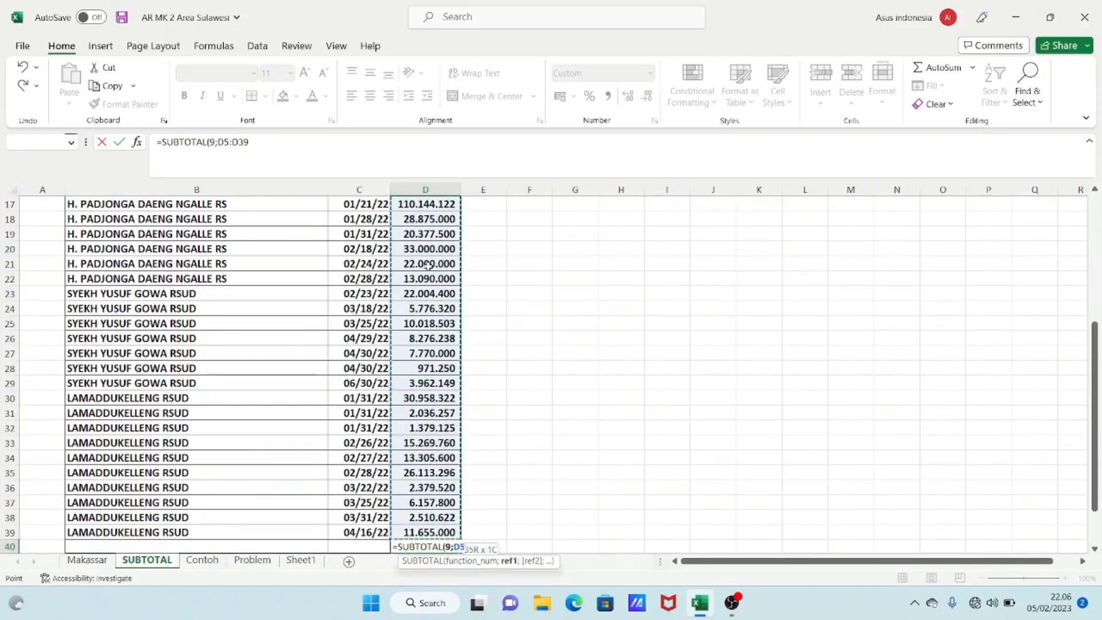
key("Return")
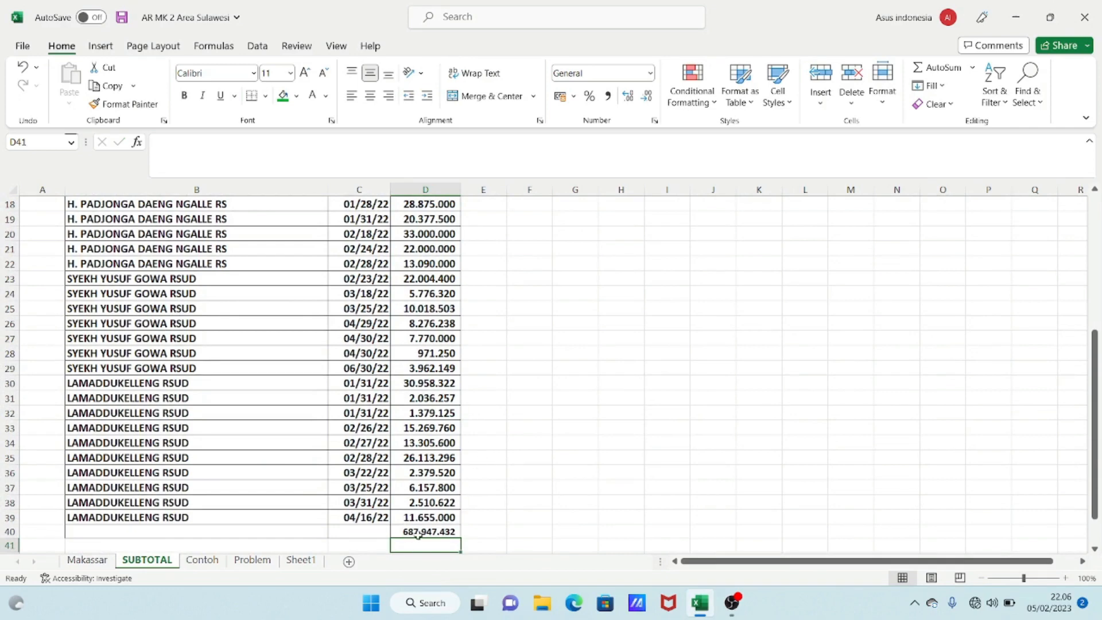
key("Up")
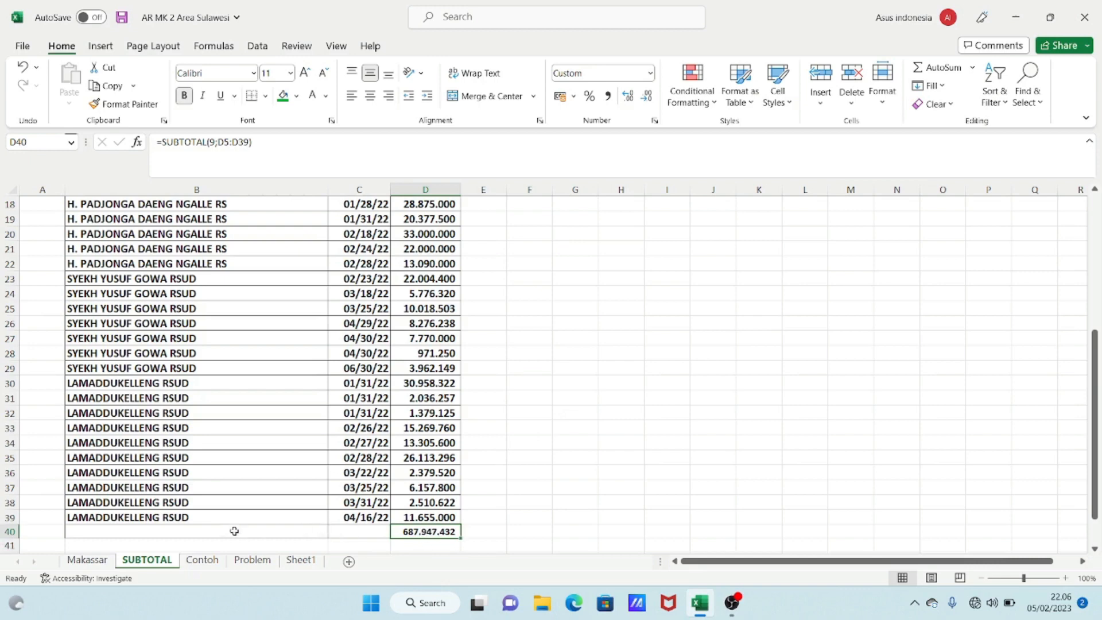
Step: Filter the Customer Name column to only H. ANDI SULTHAN DAENG RADJA BULUKUMBA RSUD and inspect the subtotal in D40
left_click_drag(101, 529, 338, 529)
scroll(647, 392, "up", 3)
scroll(647, 391, "up", 3)
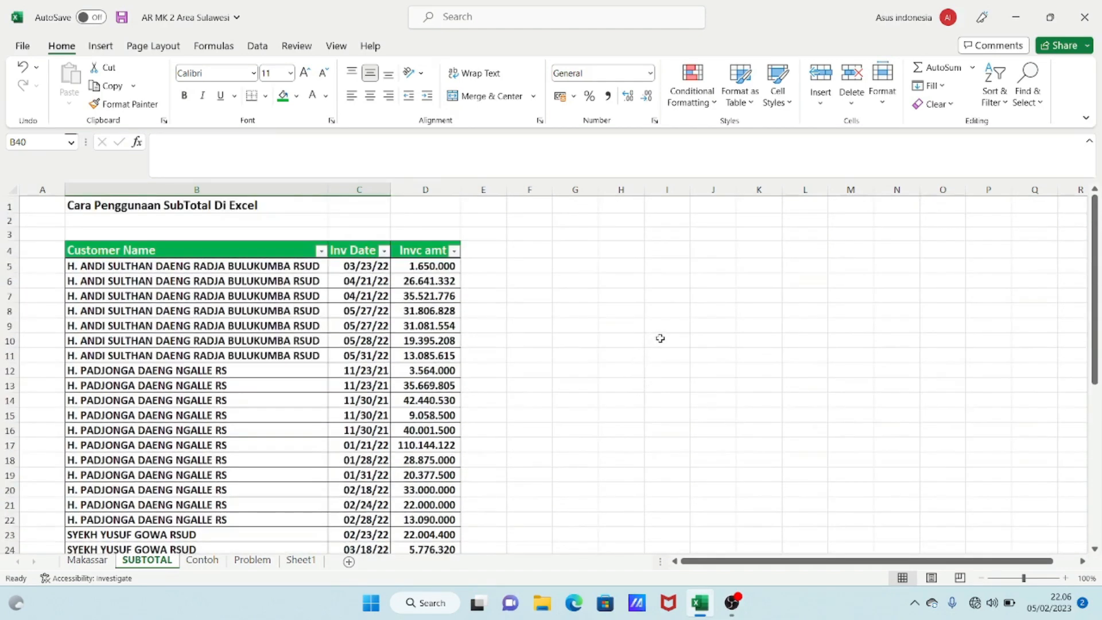
left_click(321, 251)
left_click(175, 421)
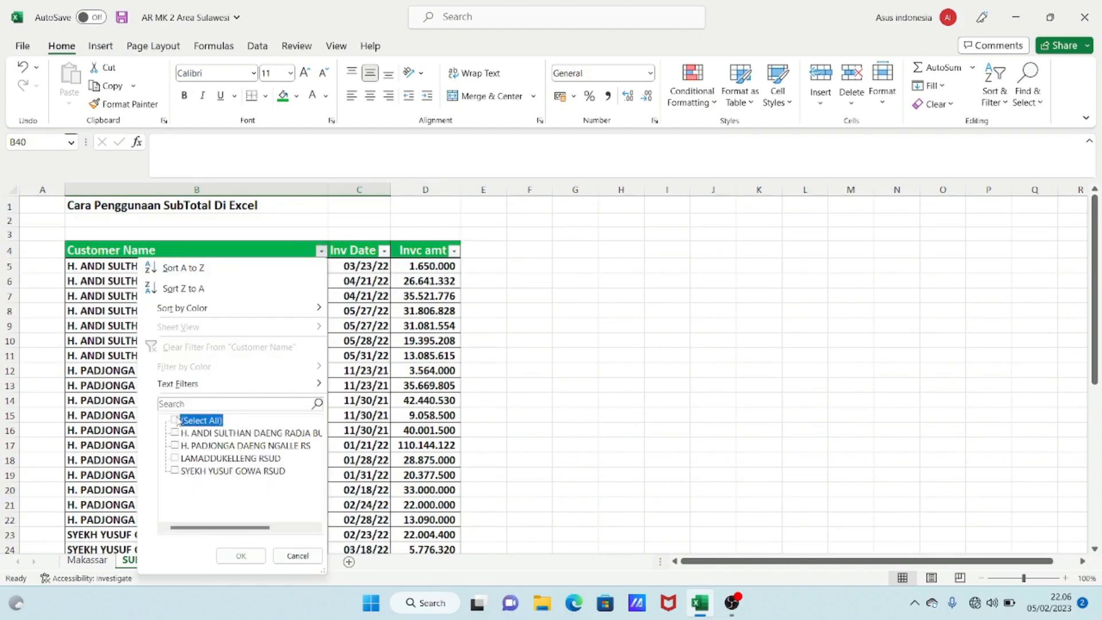
left_click(176, 434)
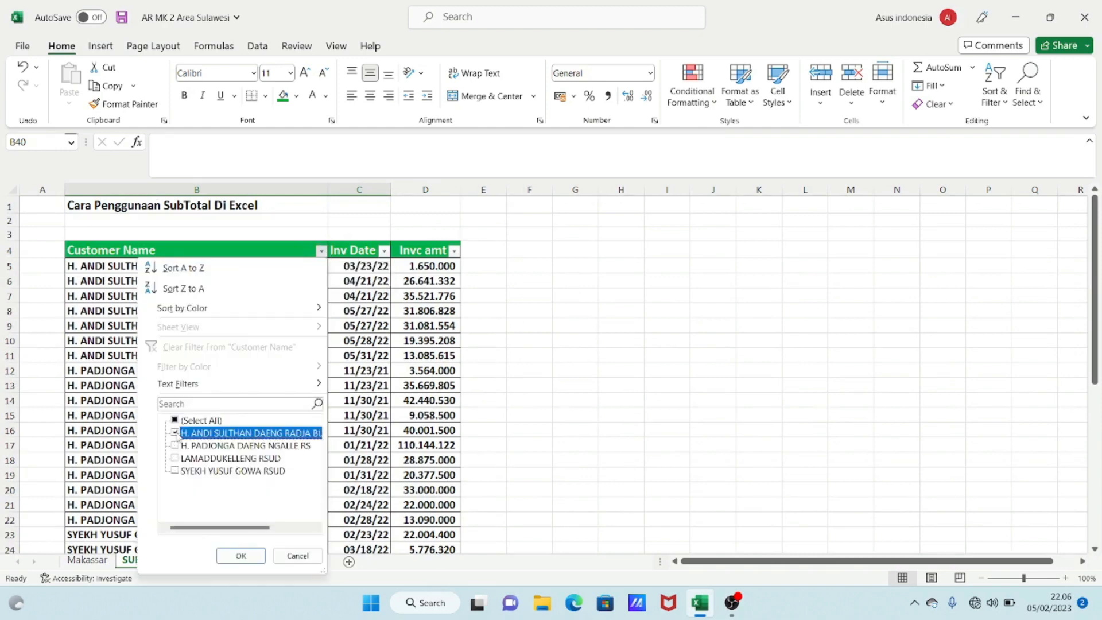
left_click(241, 556)
left_click(411, 370)
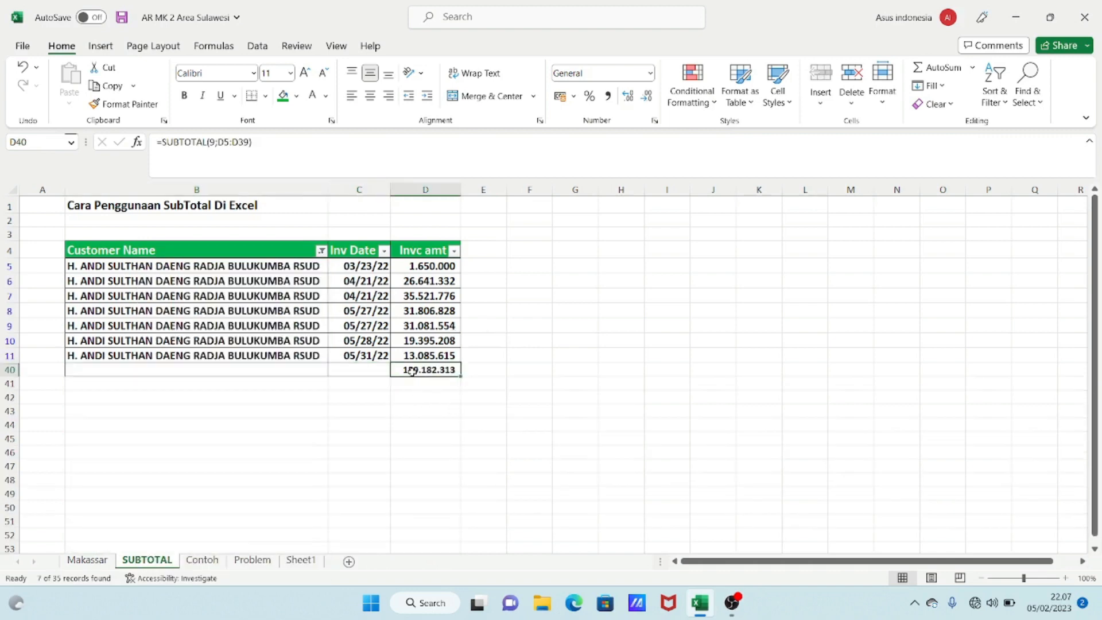
Step: Inspect the filtered total row B40:D40 and the SUBTOTAL formula in D40
left_click(590, 338)
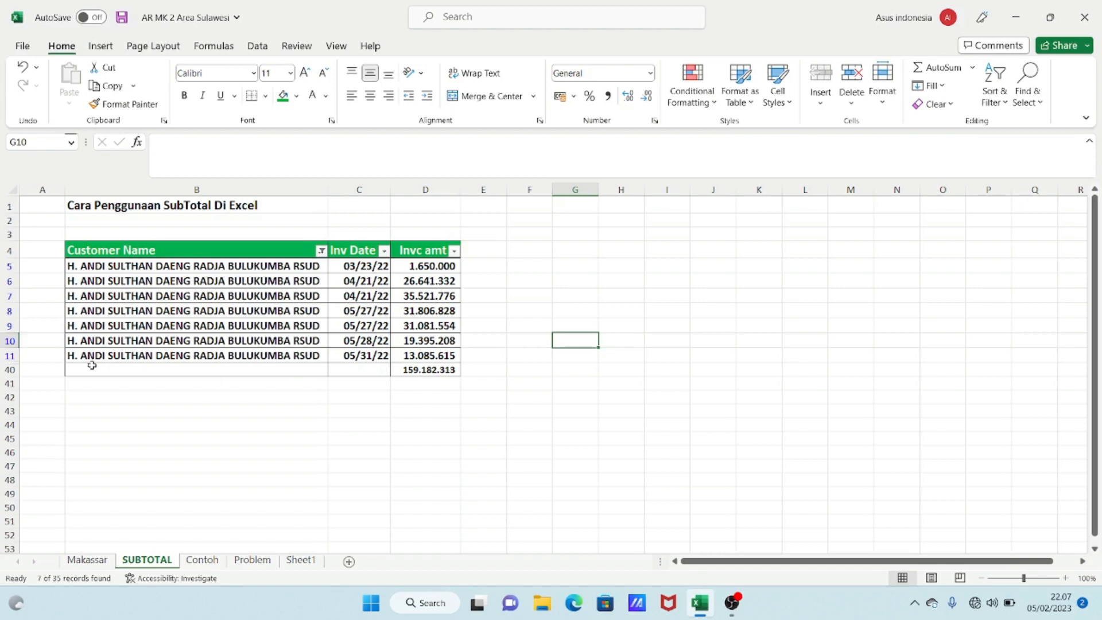
left_click_drag(92, 365, 425, 366)
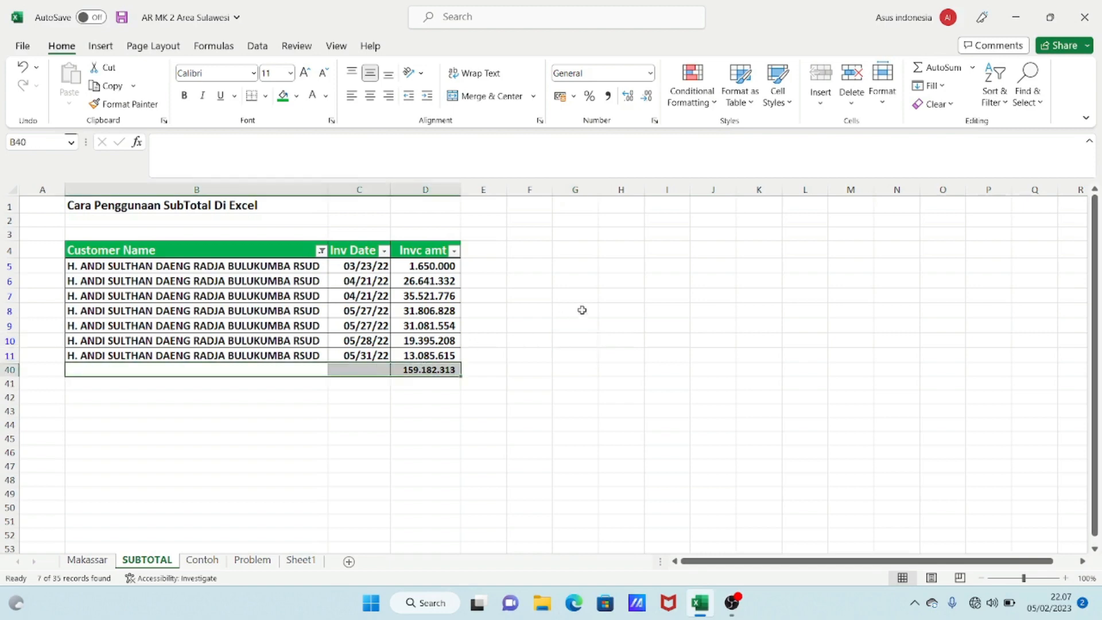
left_click(579, 310)
left_click(424, 372)
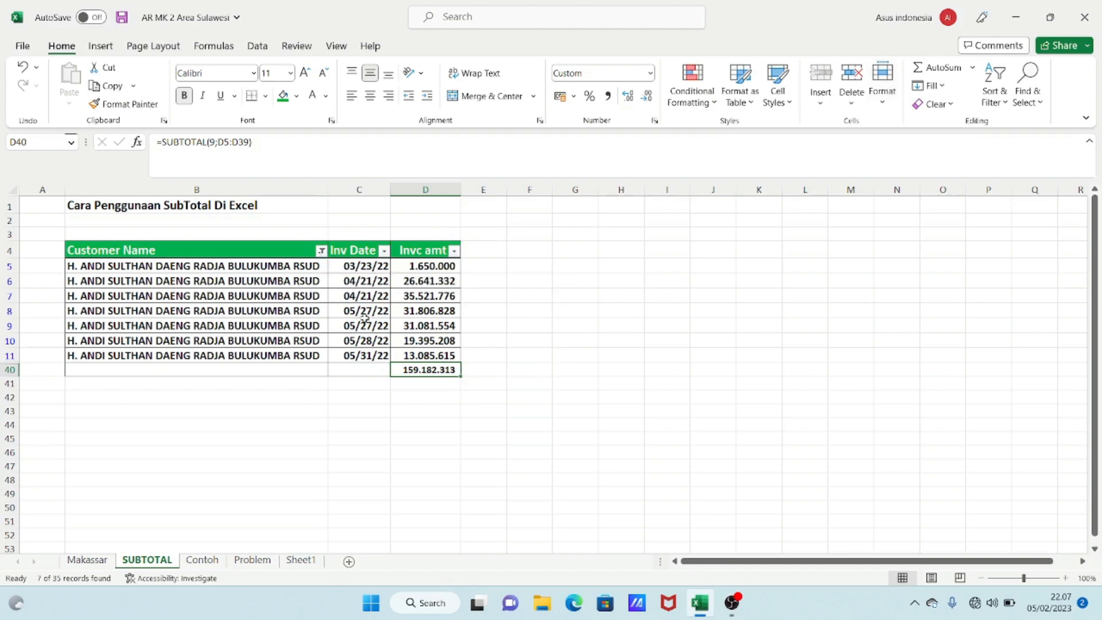
Step: Reset the Customer Name filter to include all customers again
left_click(320, 250)
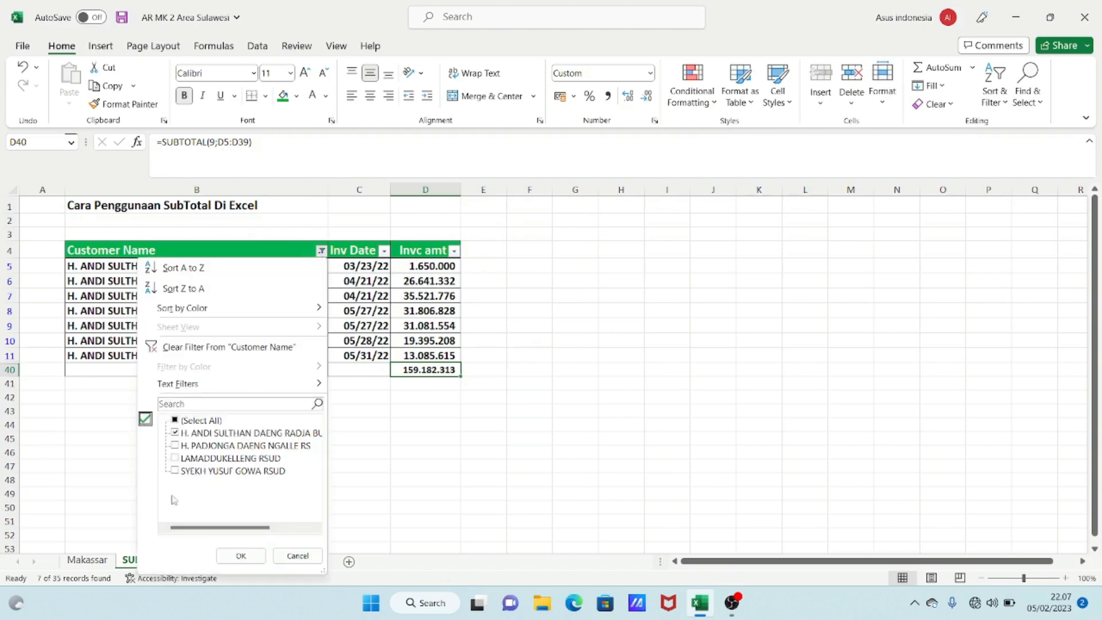
left_click(175, 420)
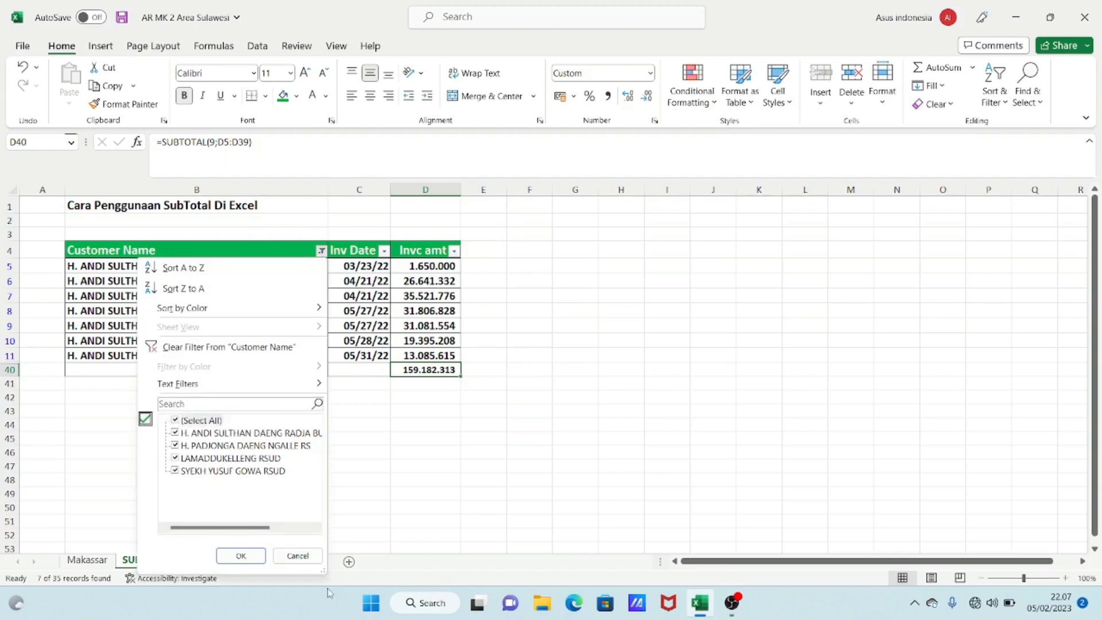
left_click(242, 555)
left_click(425, 386)
Step: Clear the contents of the whole total row 40 below the invoice table
scroll(497, 354, "down", 9)
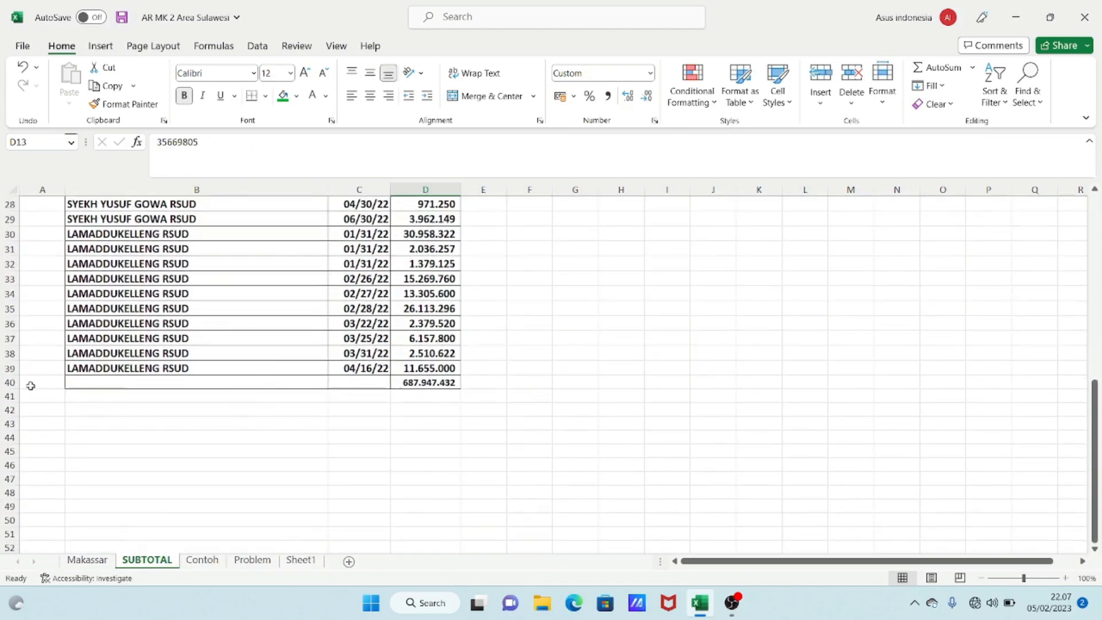
left_click(12, 382)
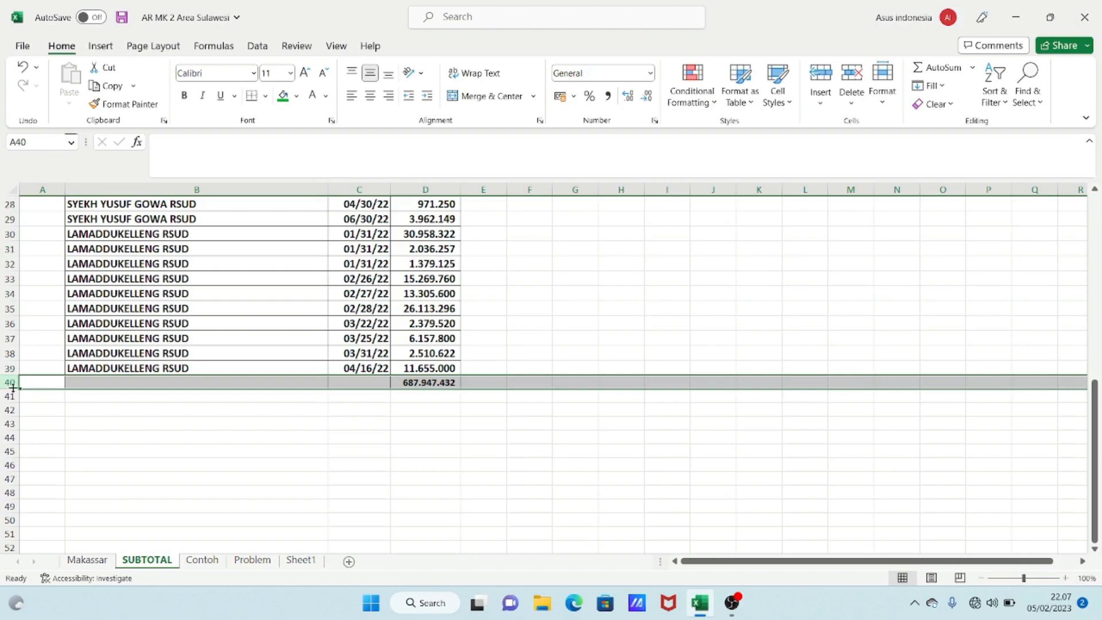
right_click(11, 383)
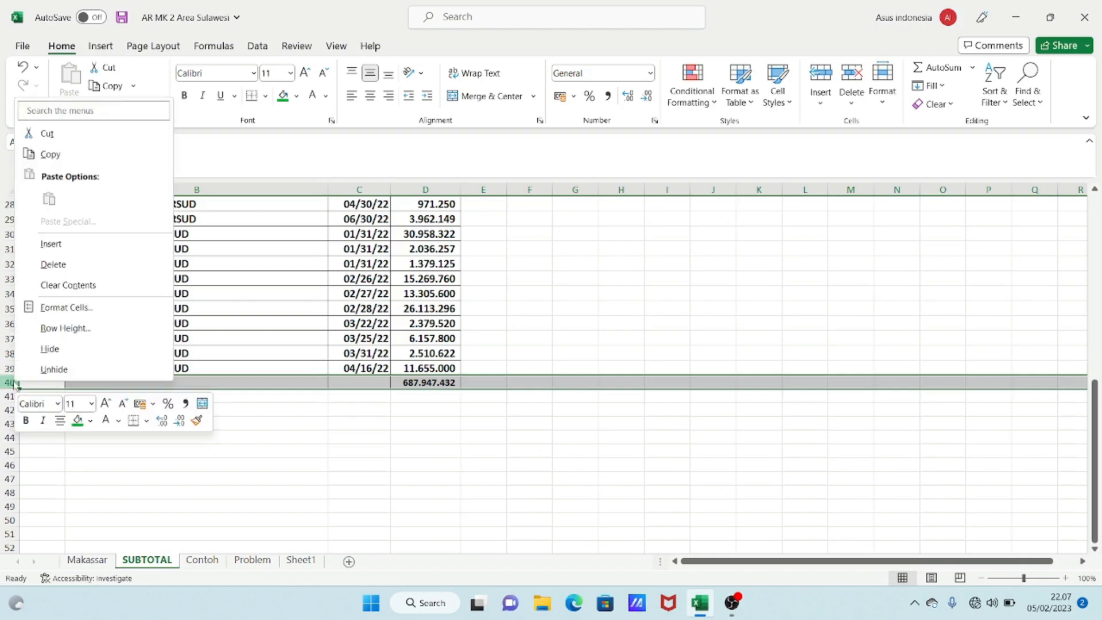
left_click(67, 285)
scroll(574, 352, "up", 9)
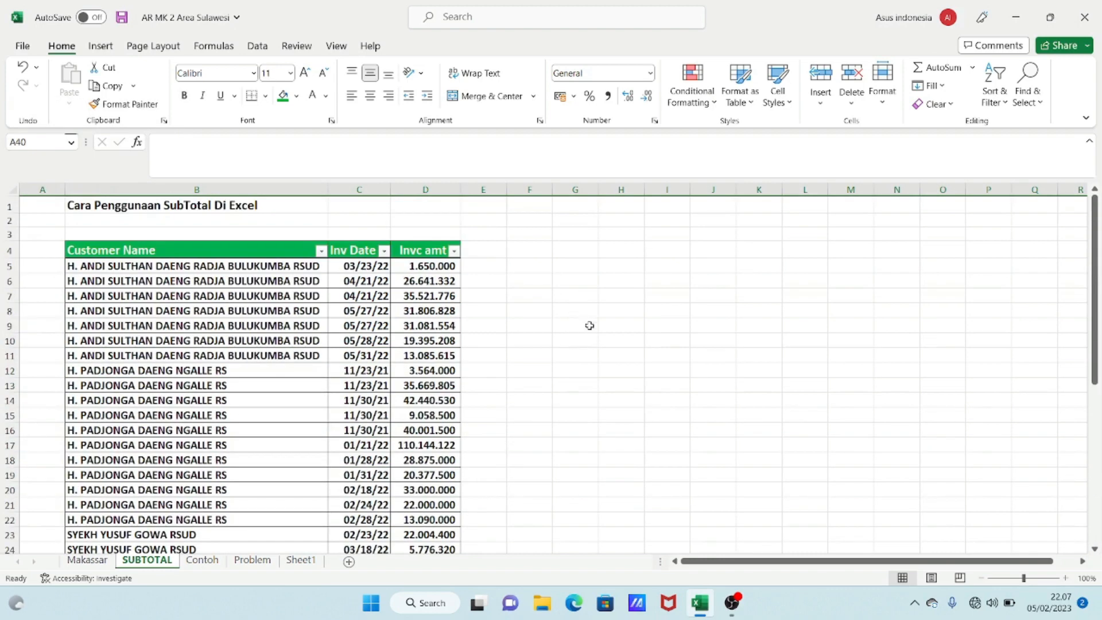
left_click(588, 324)
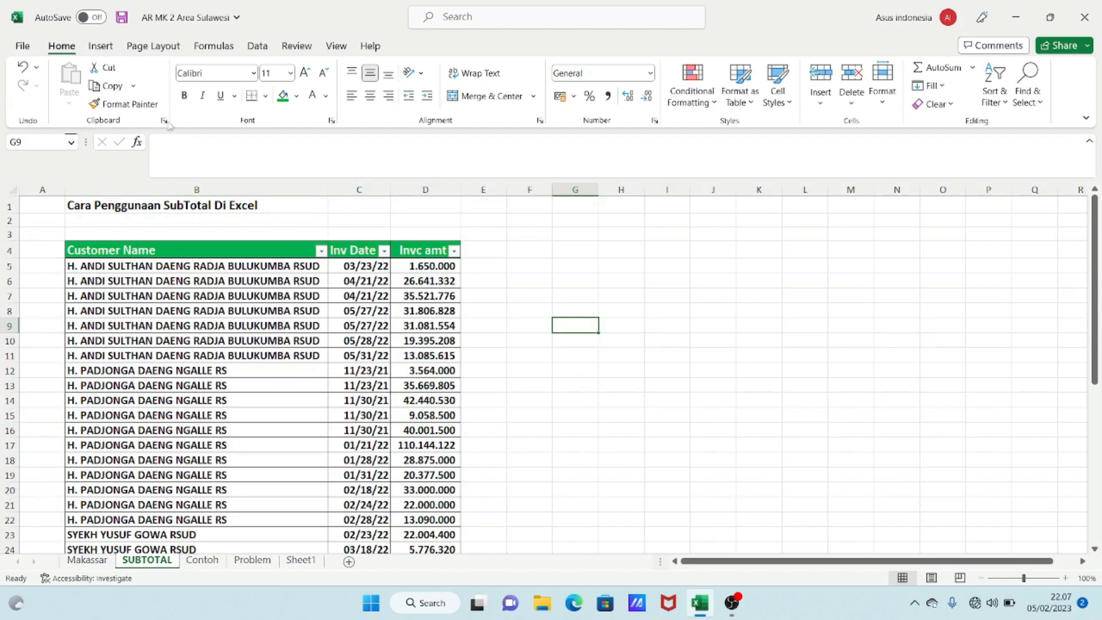
left_click(257, 47)
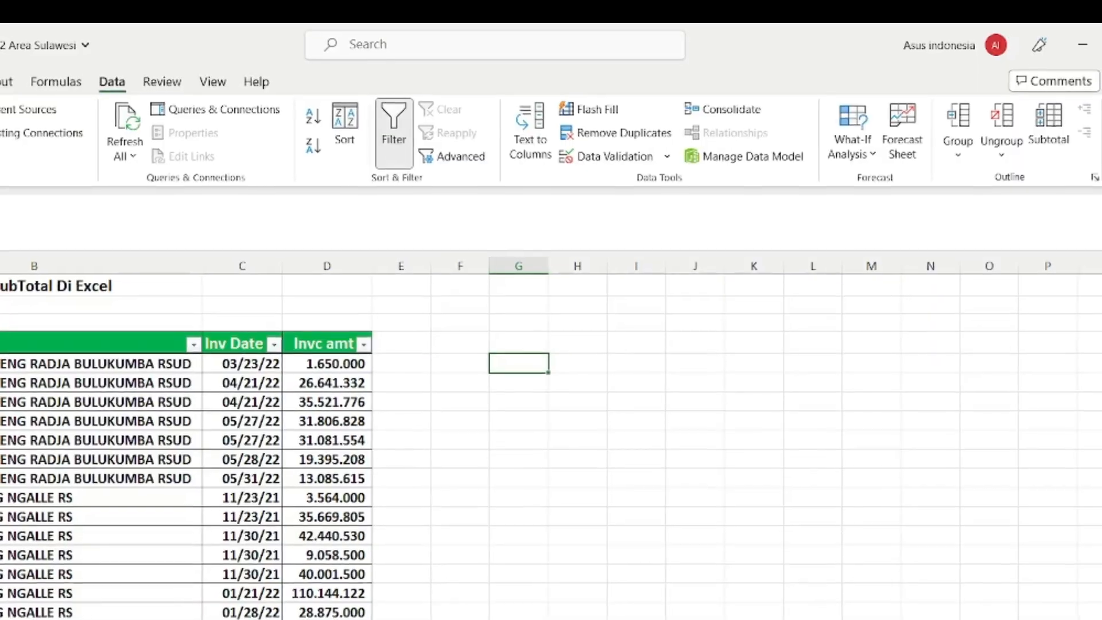
left_click_drag(87, 248, 397, 307)
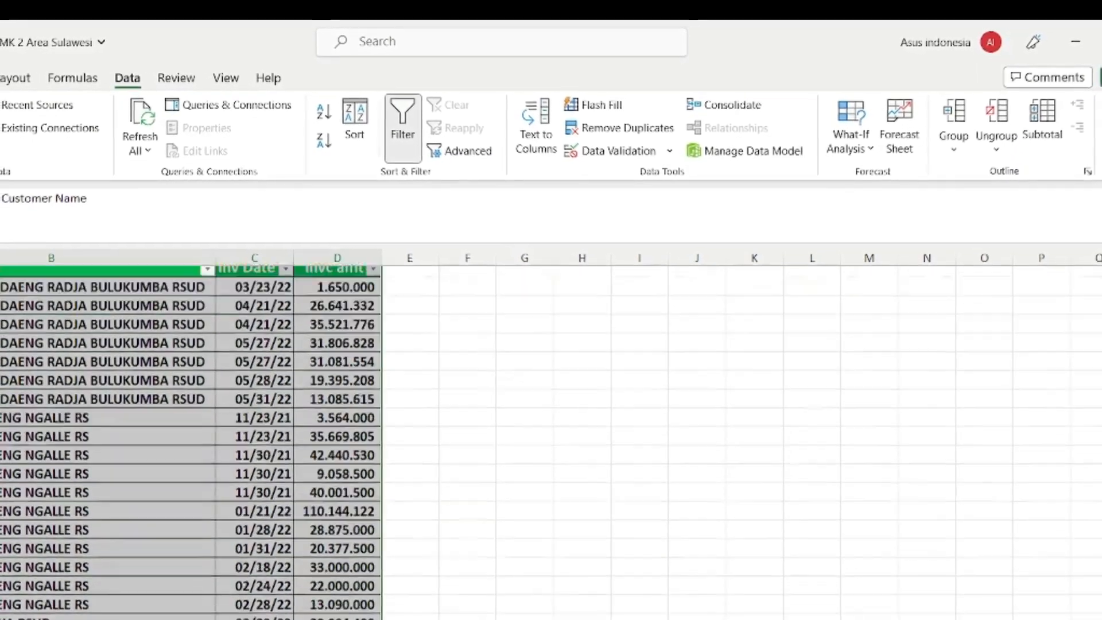
scroll(190, 442, "down", 5)
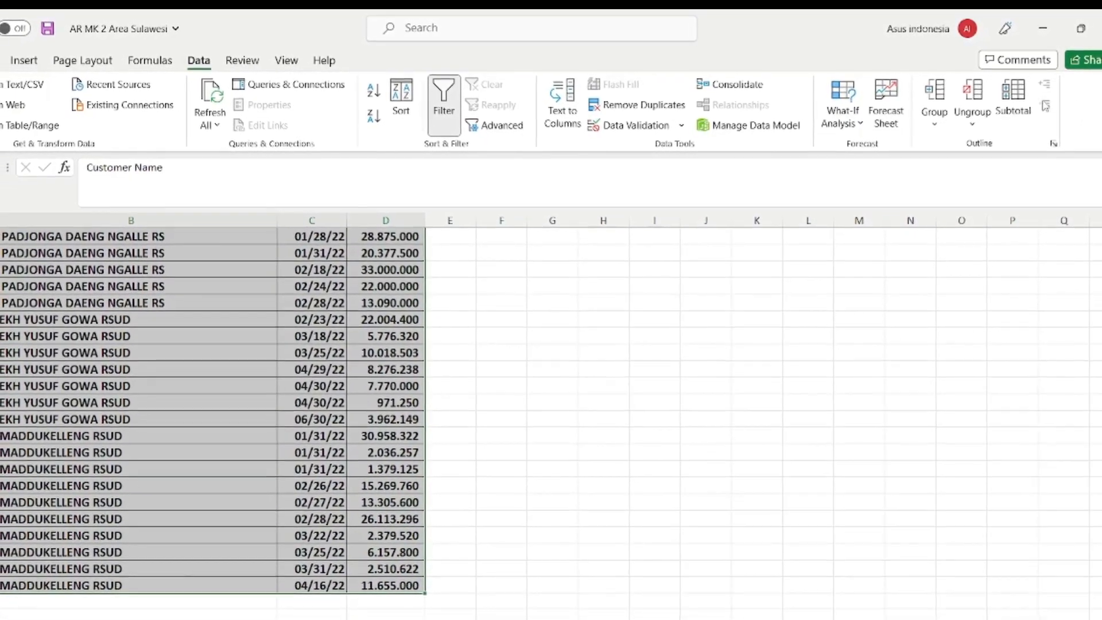
left_click(1012, 107)
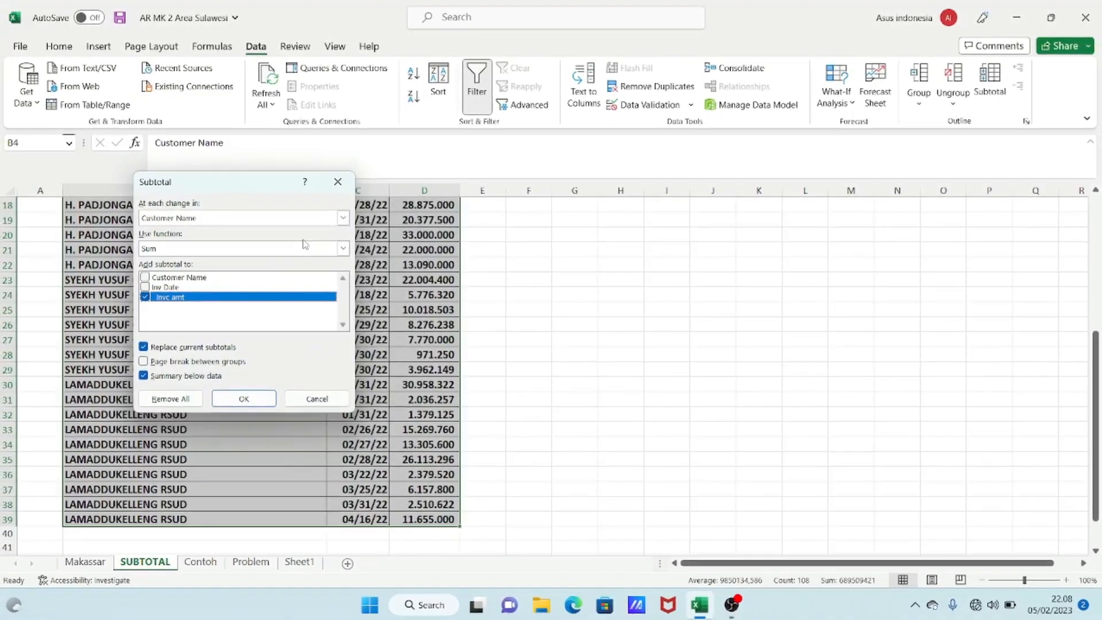
left_click_drag(240, 187, 384, 217)
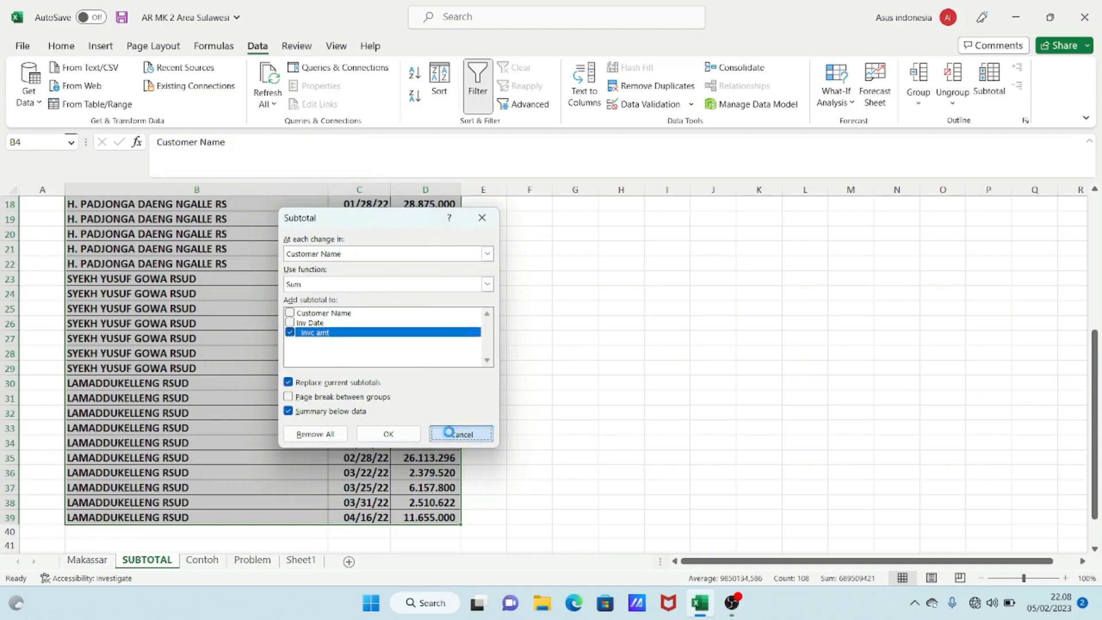
left_click(460, 434)
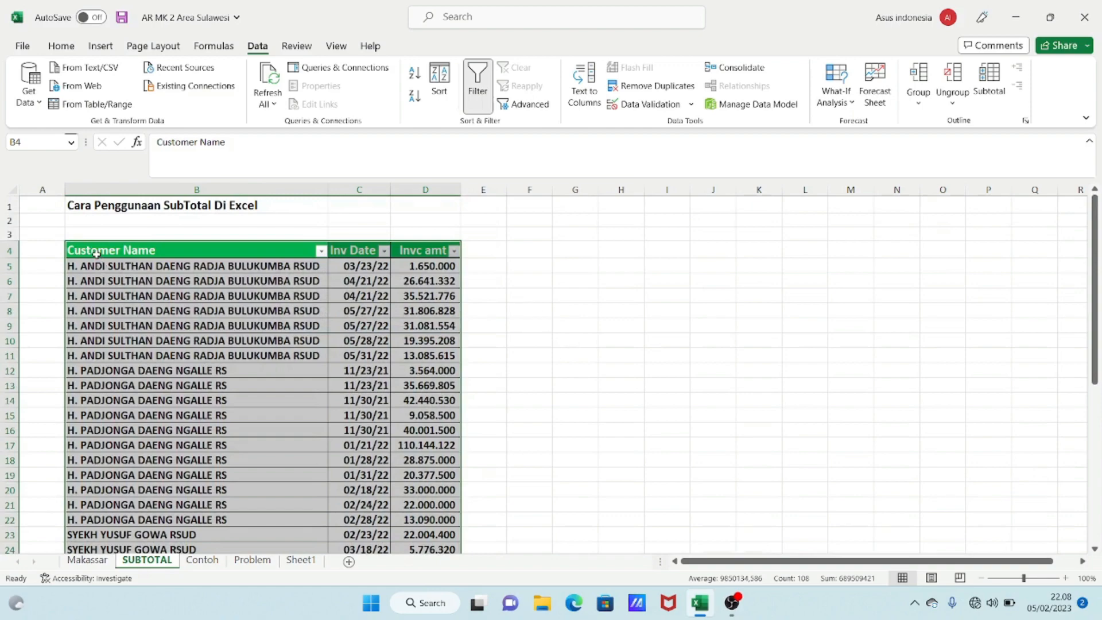
Step: Add Sum subtotals of Invc amt to B4:D39 at each change in Customer Name, with the summary below the data
left_click_drag(96, 253, 468, 531)
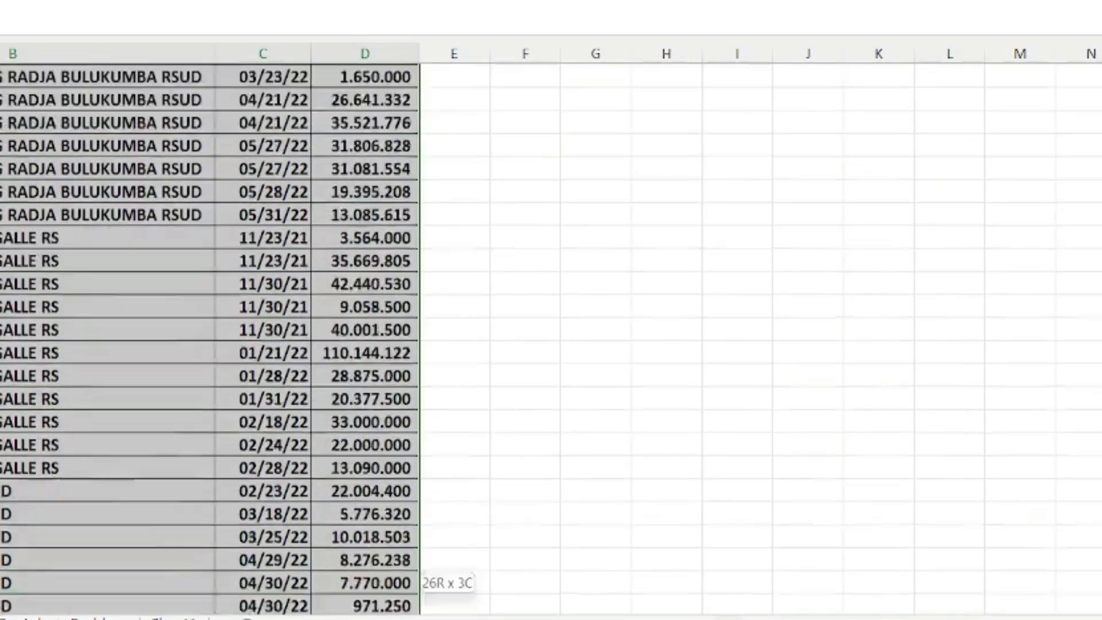
left_click_drag(414, 615, 376, 564)
key("alt+a")
key("b")
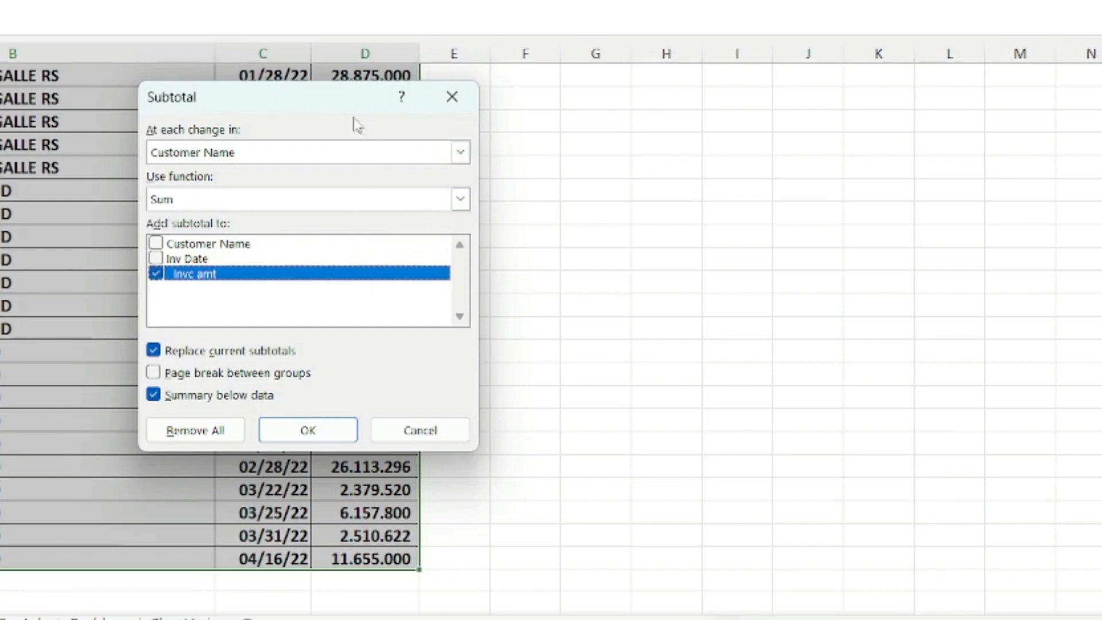
left_click_drag(335, 106, 553, 194)
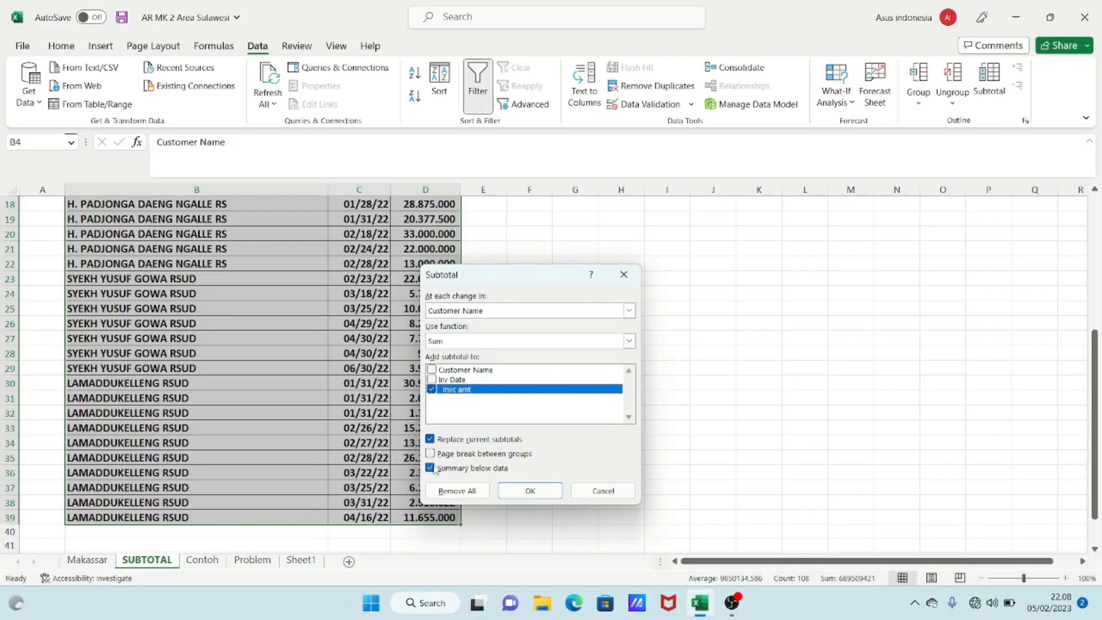
left_click(540, 498)
Step: Widen column B so the customer total labels fit with room to spare, and review the inserted subtotal rows
scroll(521, 399, "up", 6)
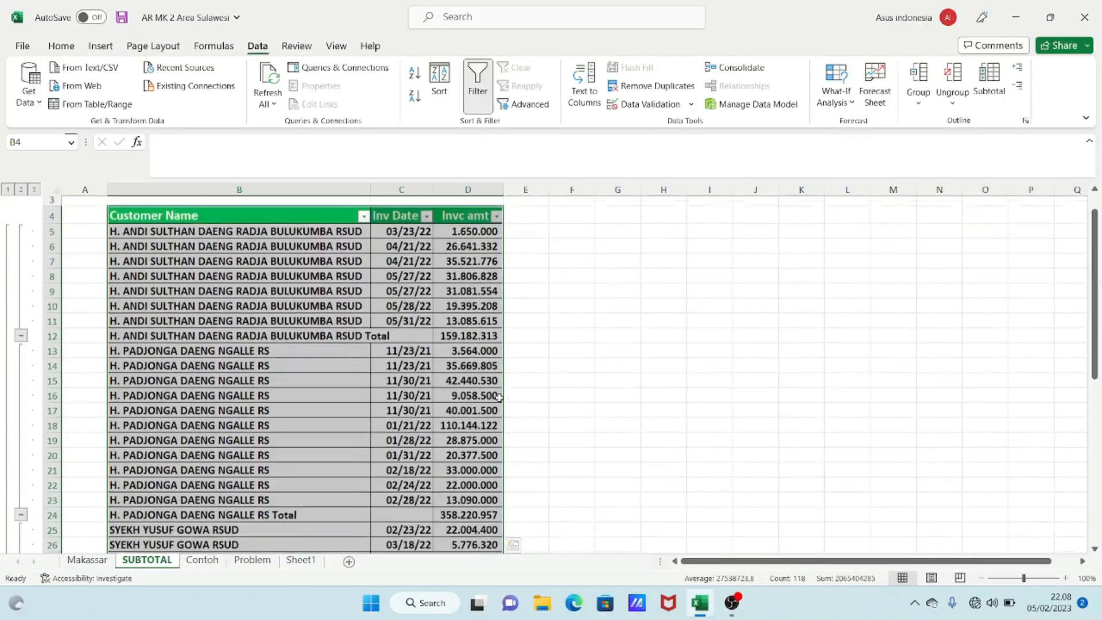
left_click_drag(370, 189, 399, 190)
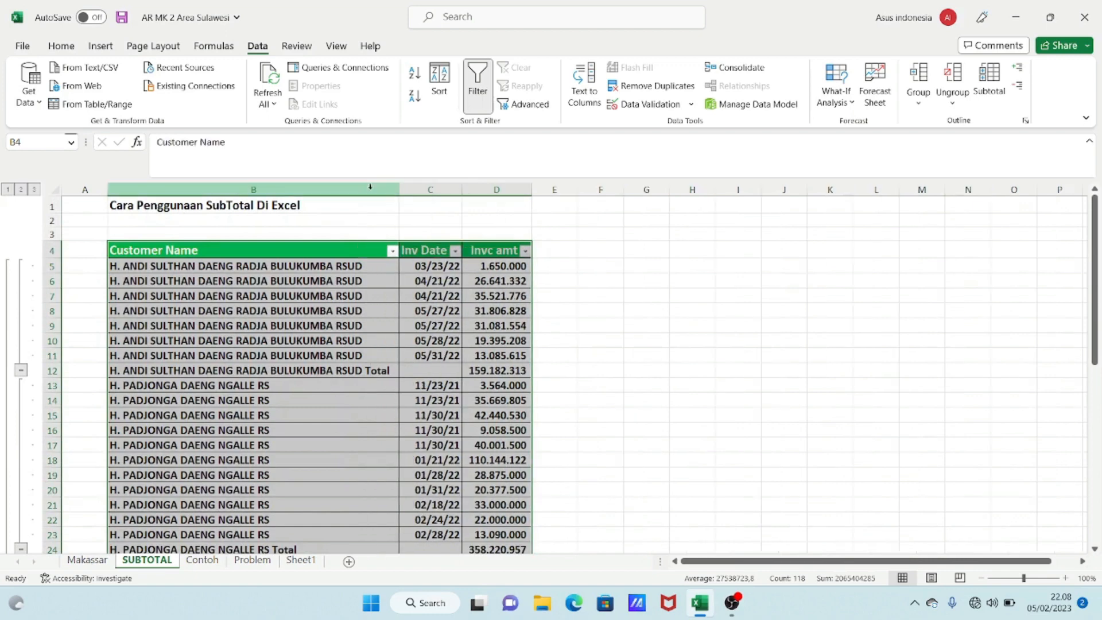
scroll(665, 299, "down", 2)
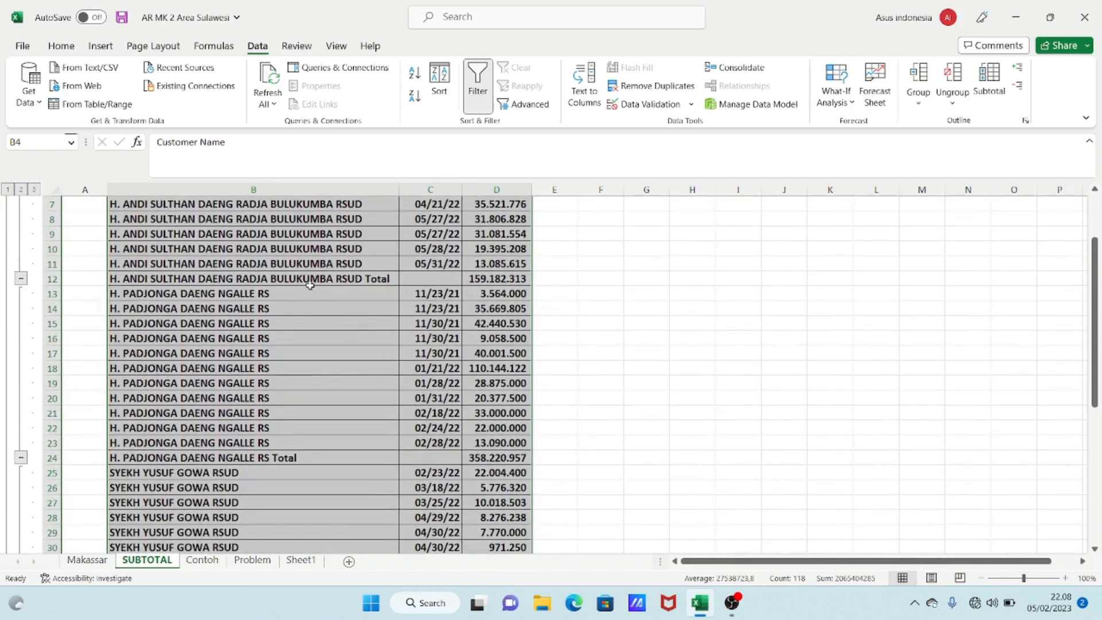
left_click(698, 290)
scroll(182, 278, "up", 2)
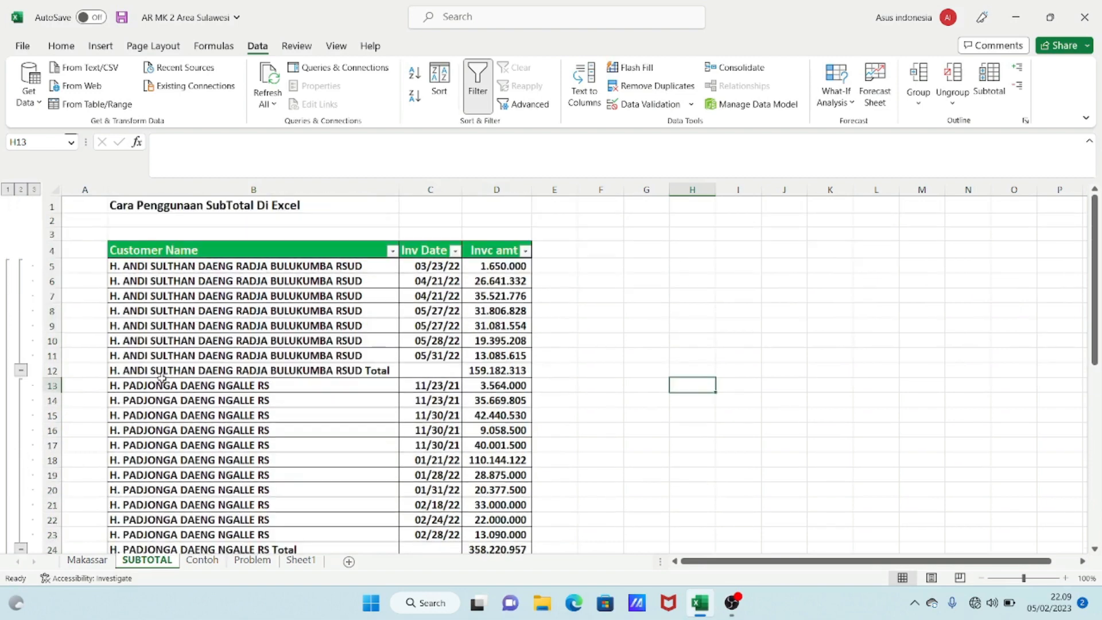
left_click_drag(124, 373, 523, 373)
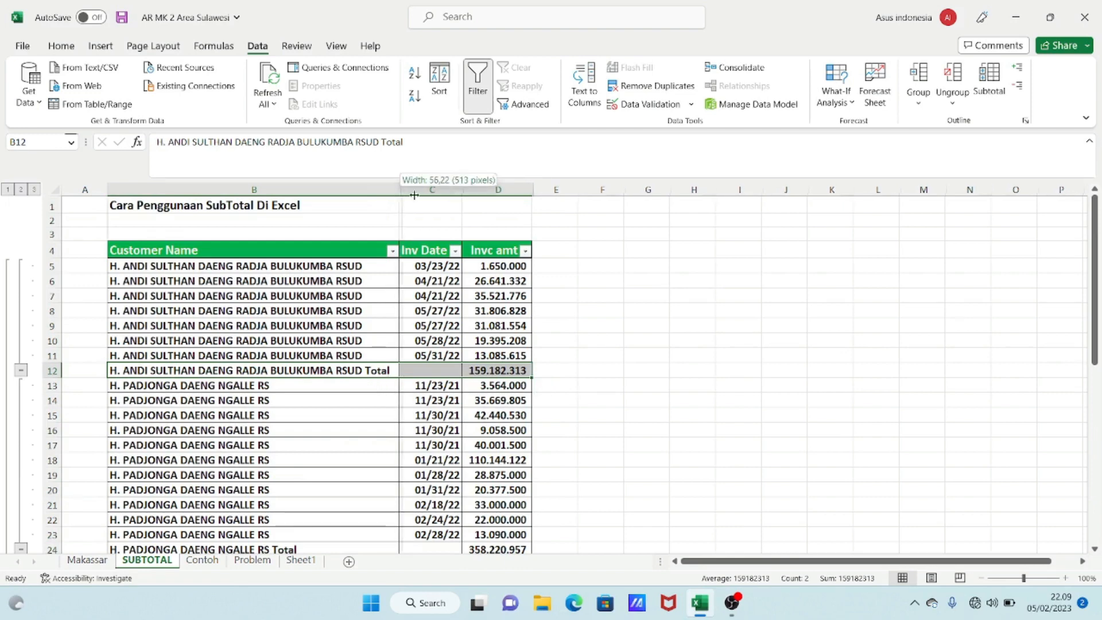
left_click_drag(399, 189, 432, 190)
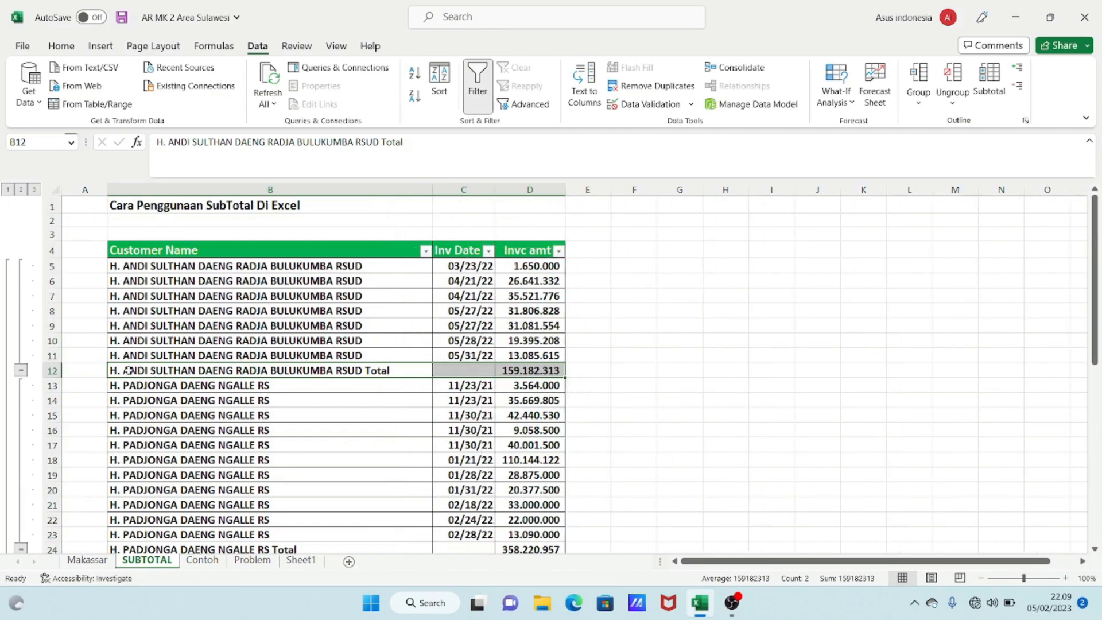
Step: Fill the first customer's total row B12:D12 with light orange
left_click_drag(129, 370, 524, 370)
scroll(533, 295, "down", 1)
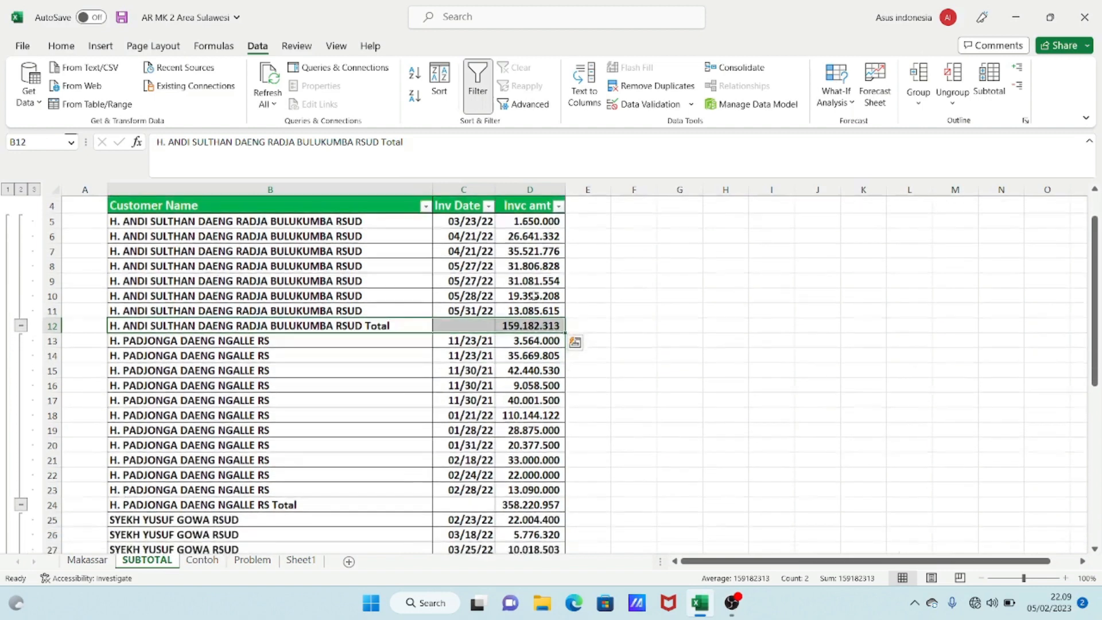
left_click(62, 45)
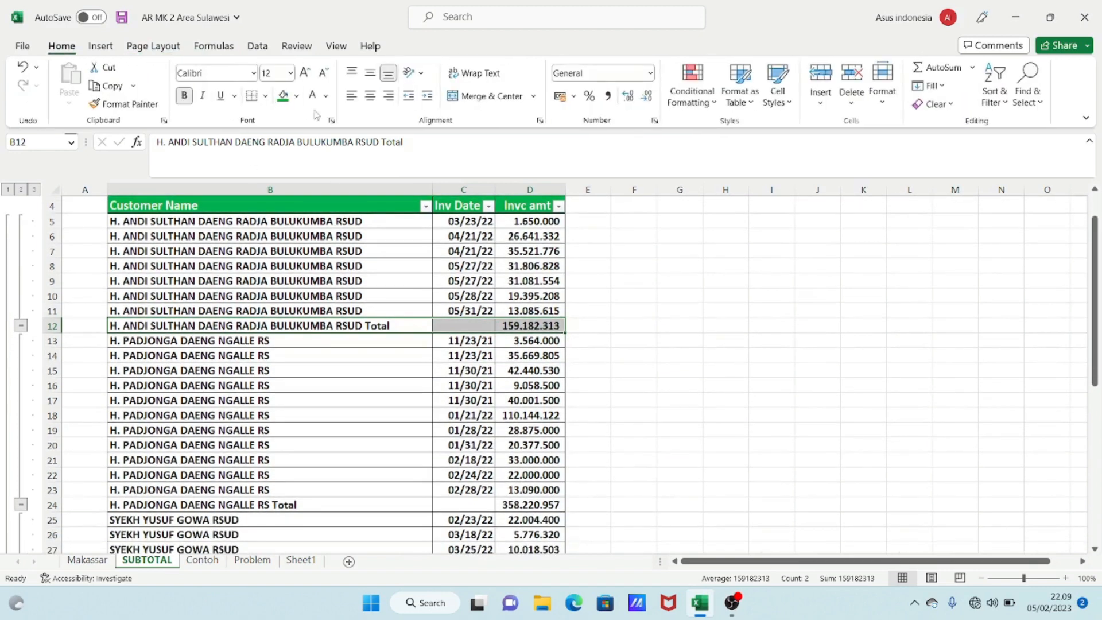
left_click(297, 96)
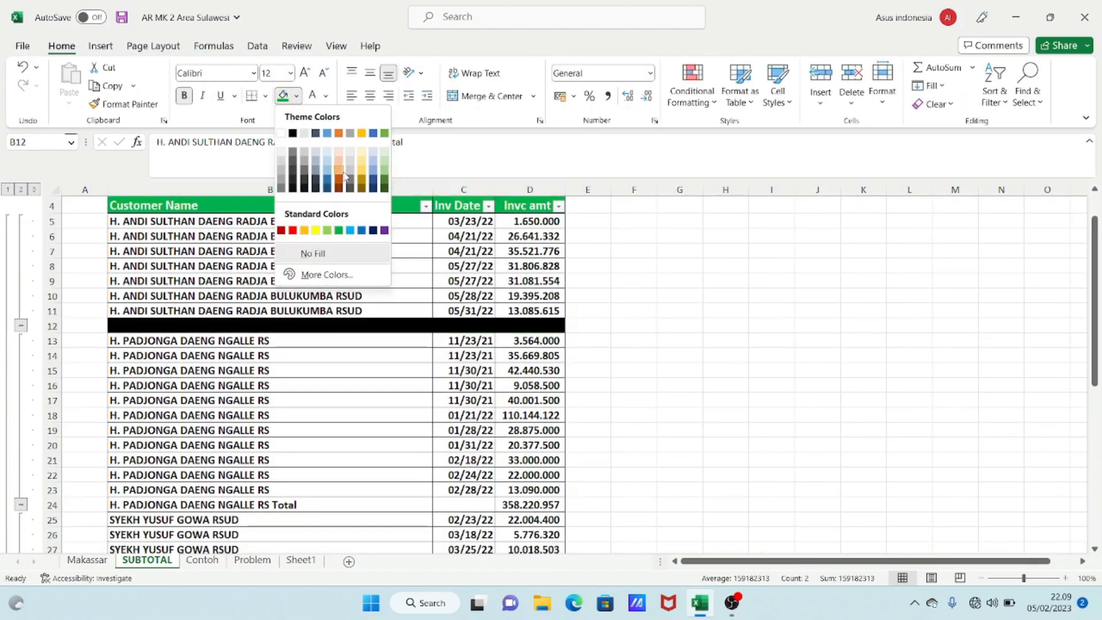
left_click(340, 171)
Step: Apply the same light orange fill to the other customer total rows B24:D24, B32:D32 and B43:D43
scroll(566, 247, "down", 1)
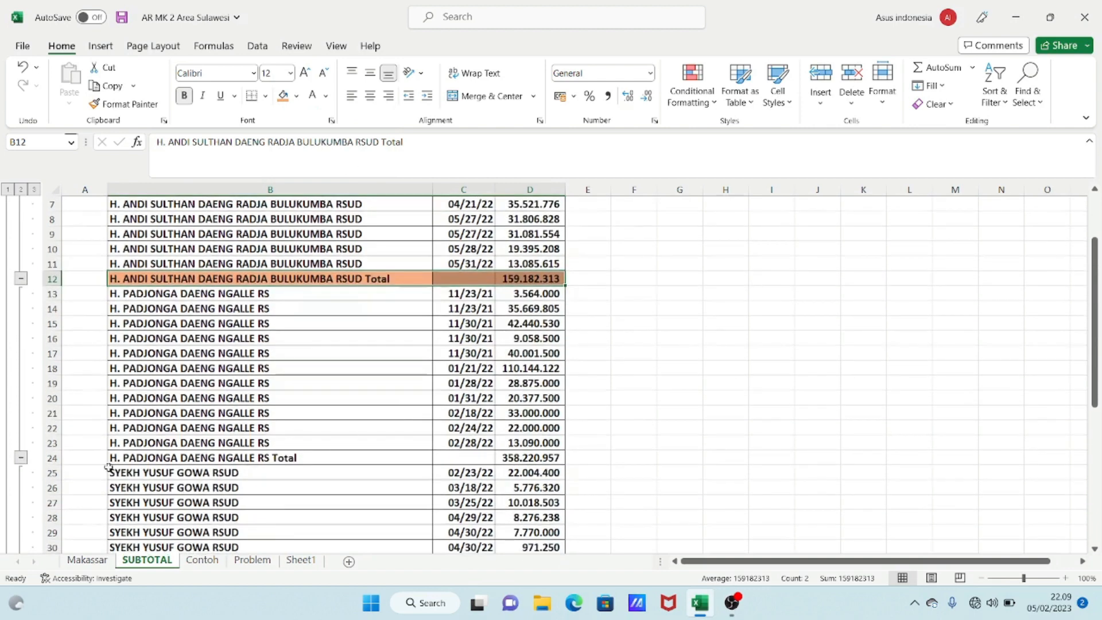
left_click_drag(113, 460, 536, 458)
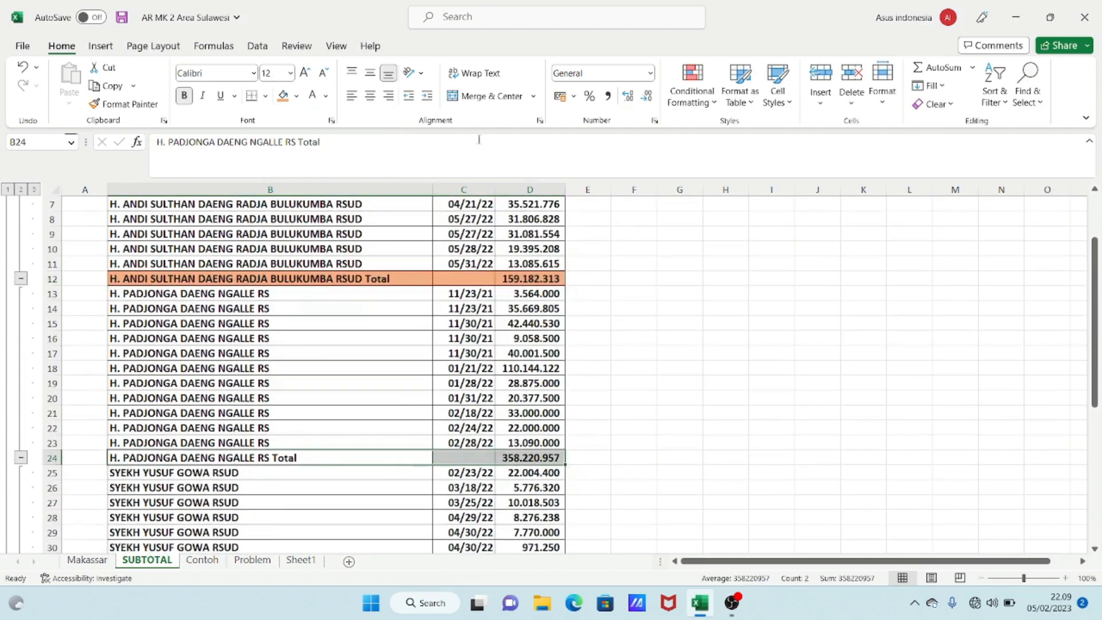
left_click(284, 97)
scroll(575, 386, "down", 2)
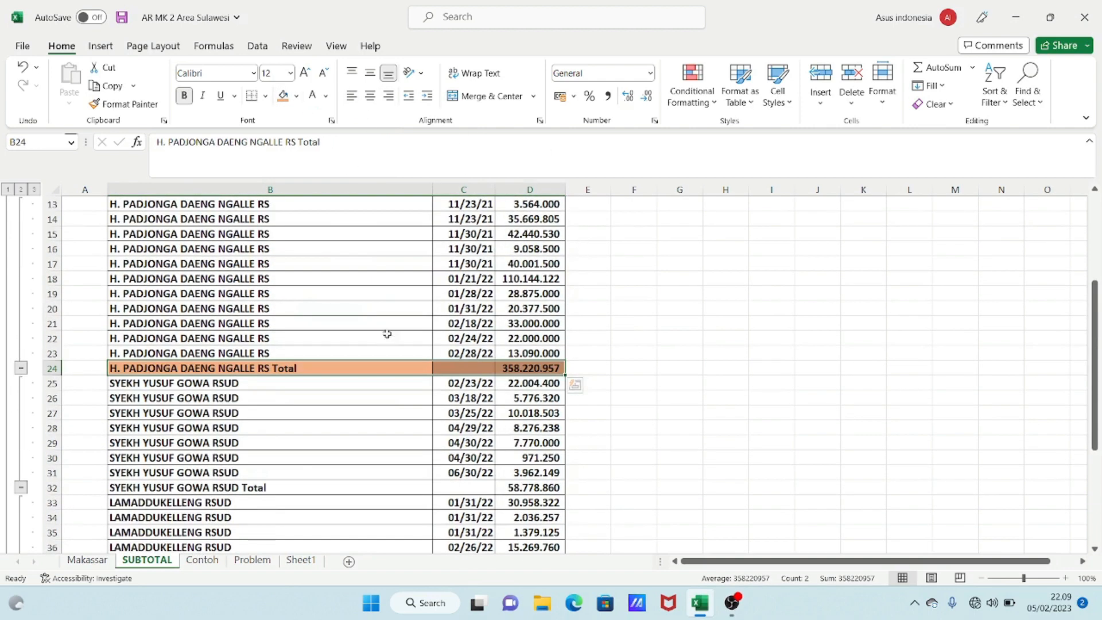
scroll(276, 356, "down", 3)
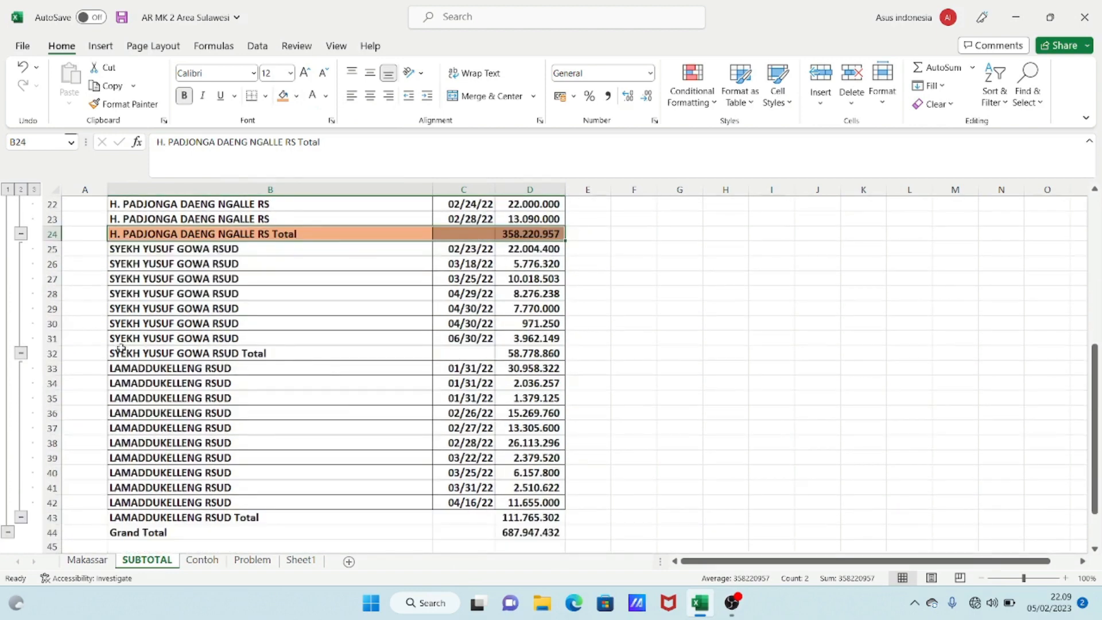
left_click(125, 352)
left_click_drag(125, 351, 554, 355)
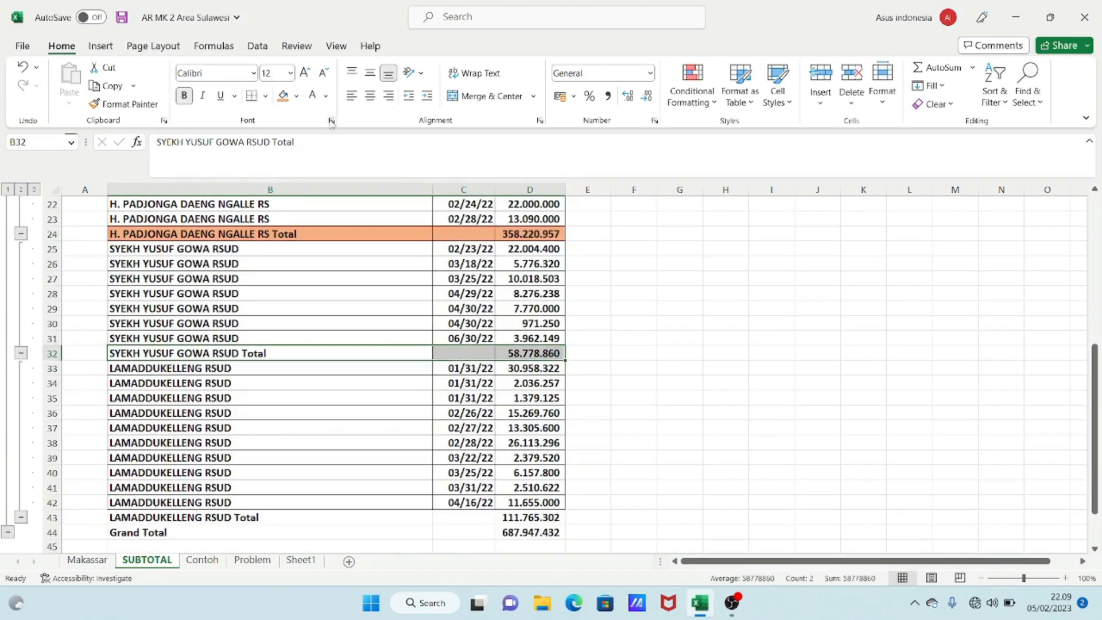
left_click(280, 95)
scroll(298, 268, "down", 2)
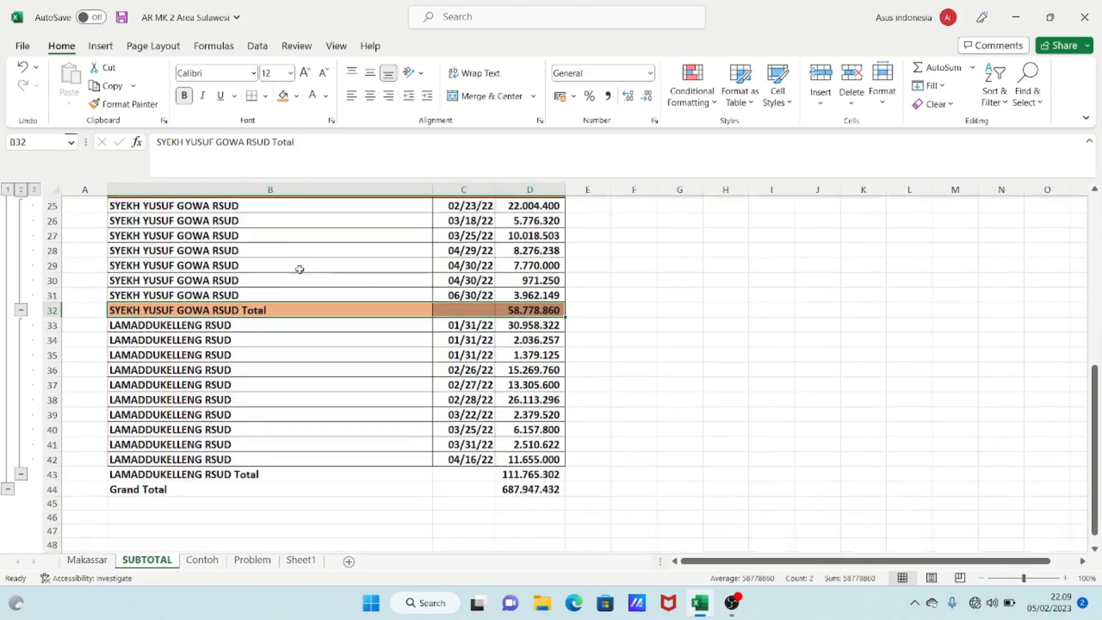
left_click_drag(121, 428, 529, 431)
left_click(283, 96)
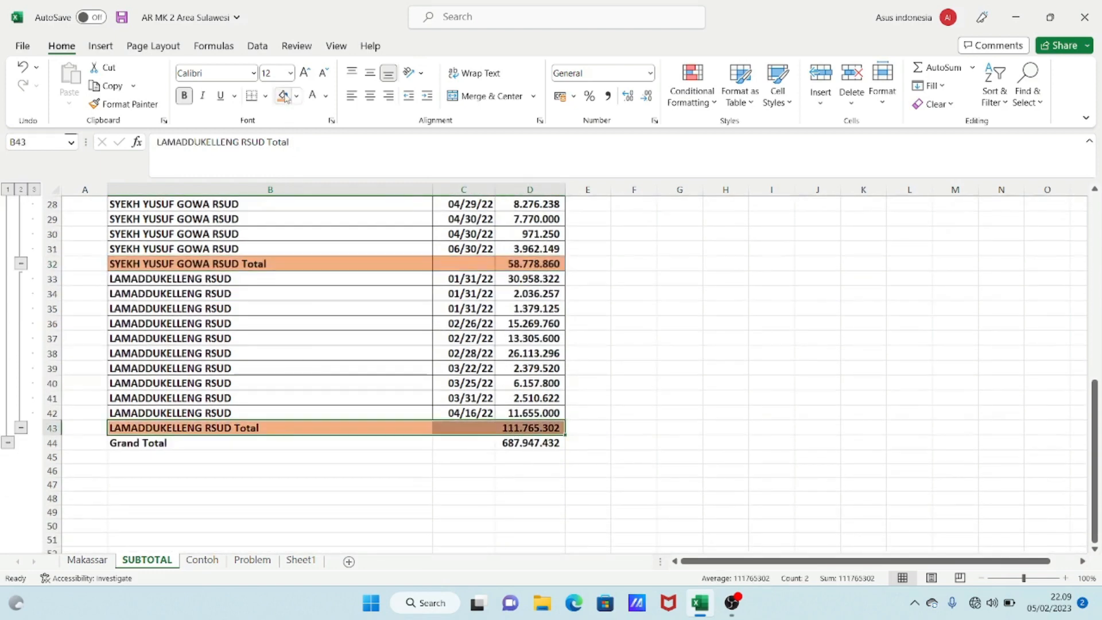
Step: Fill the Grand Total row B44:D44 with the same light orange as the customer total rows
scroll(683, 367, "up", 2)
scroll(684, 363, "up", 7)
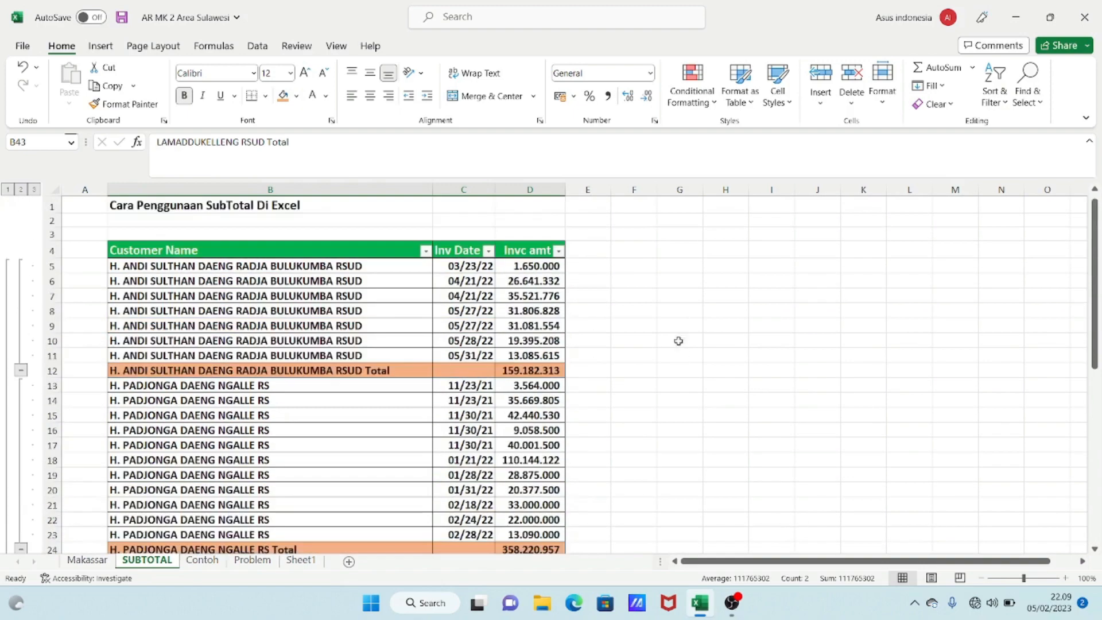
scroll(585, 356, "down", 10)
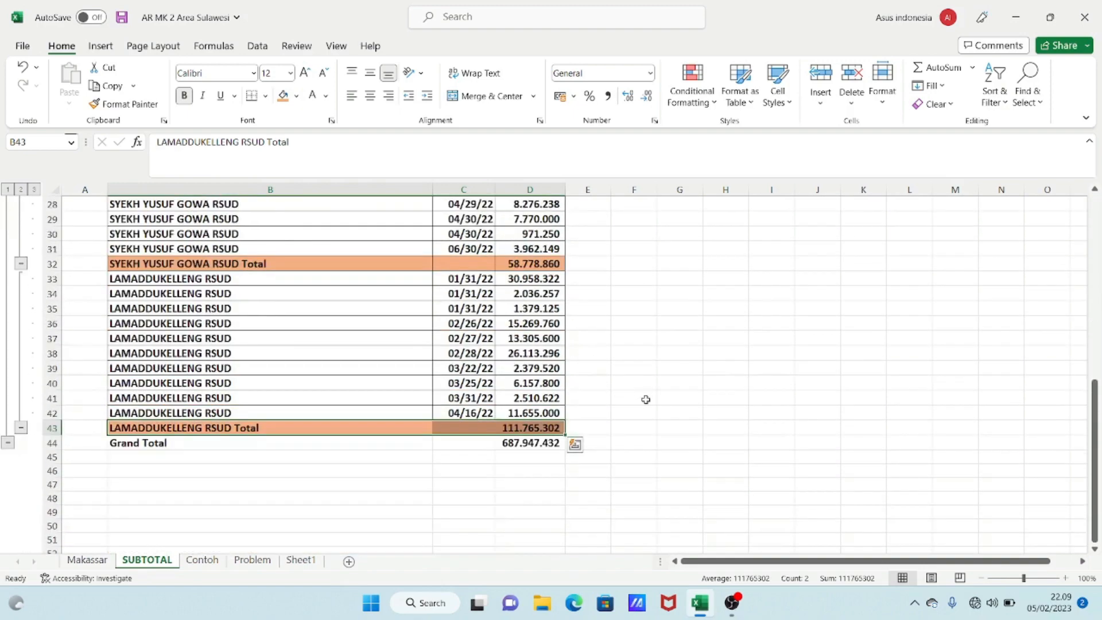
left_click_drag(121, 398, 537, 398)
scroll(615, 391, "up", 9)
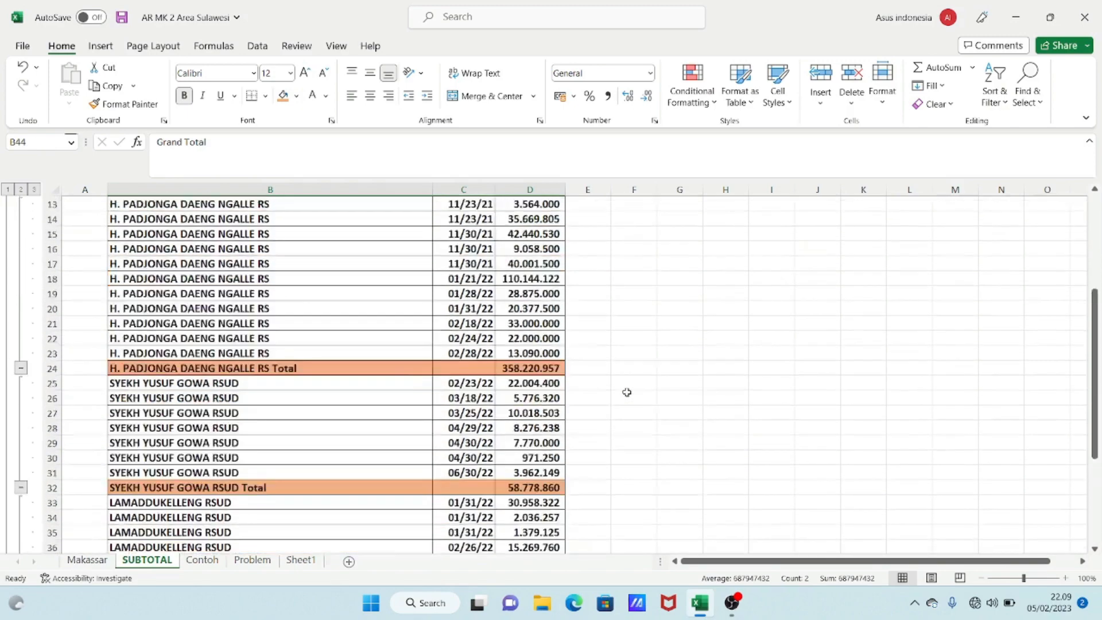
scroll(634, 381, "down", 10)
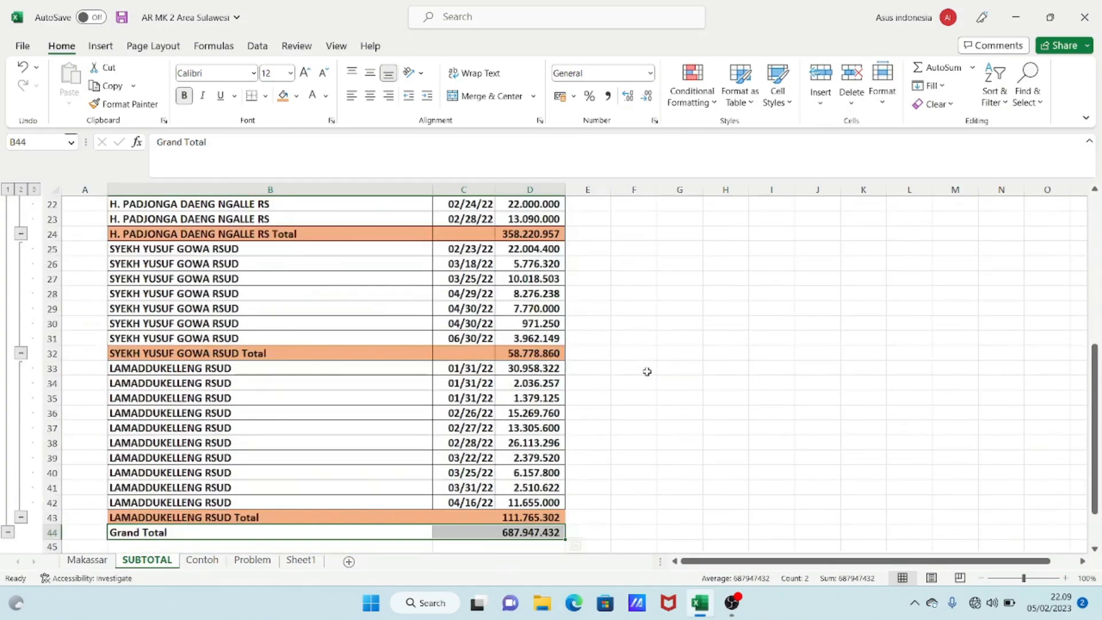
scroll(647, 372, "up", 2)
scroll(647, 372, "up", 7)
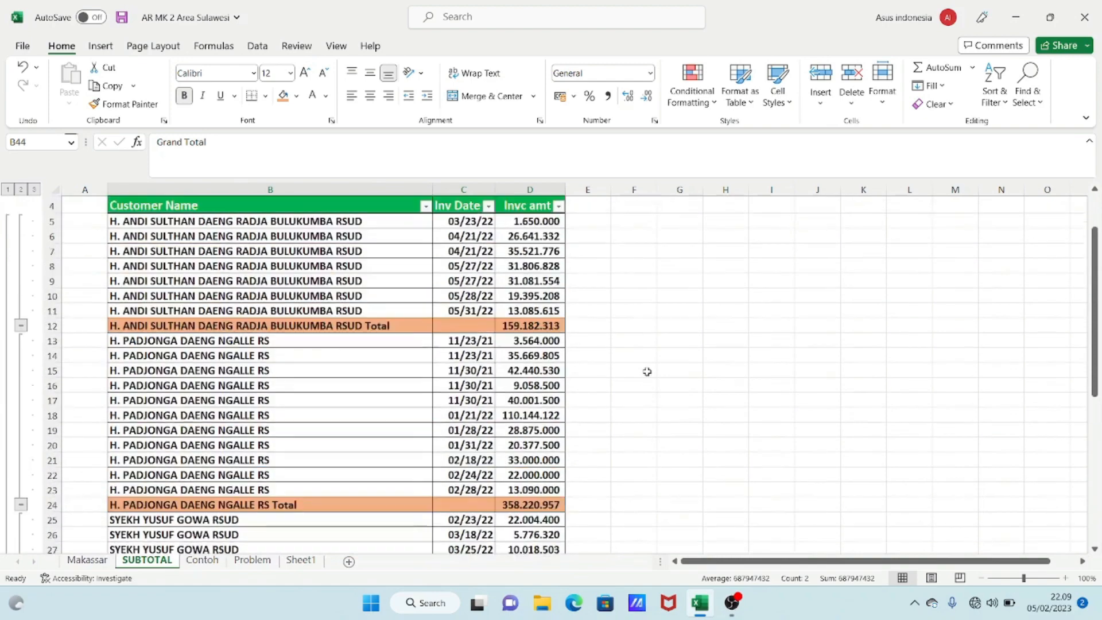
scroll(574, 314, "down", 8)
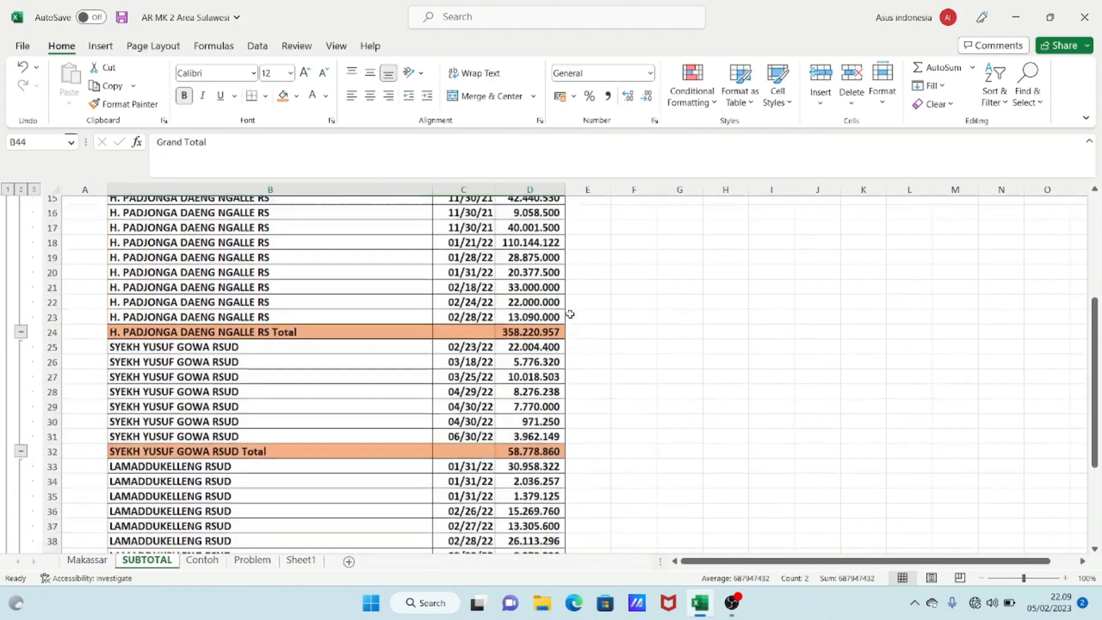
scroll(578, 316, "up", 2)
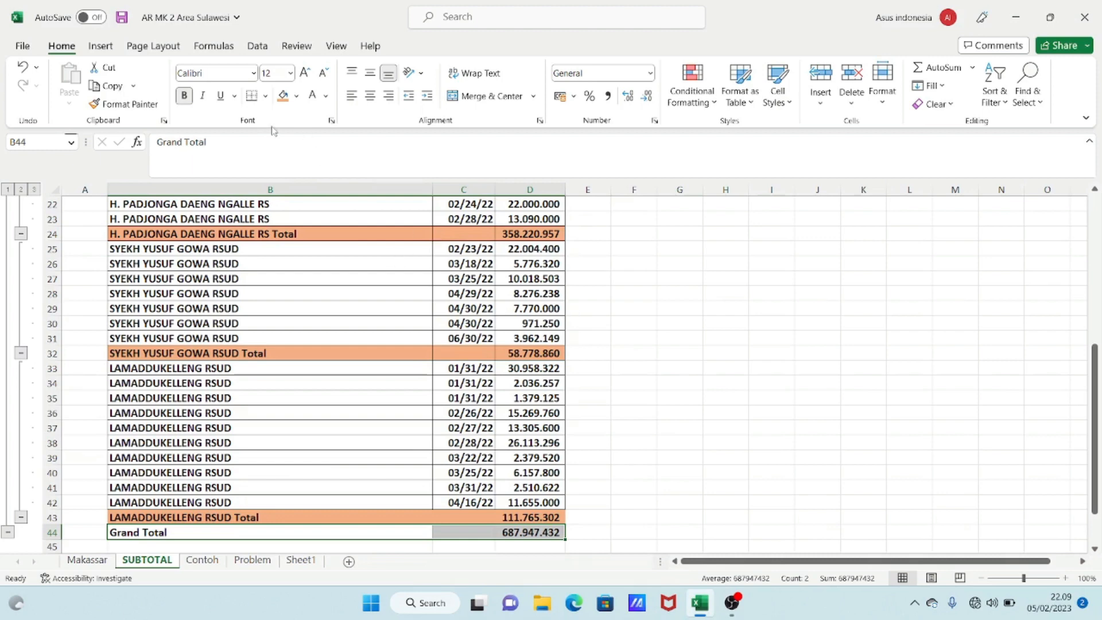
left_click(283, 96)
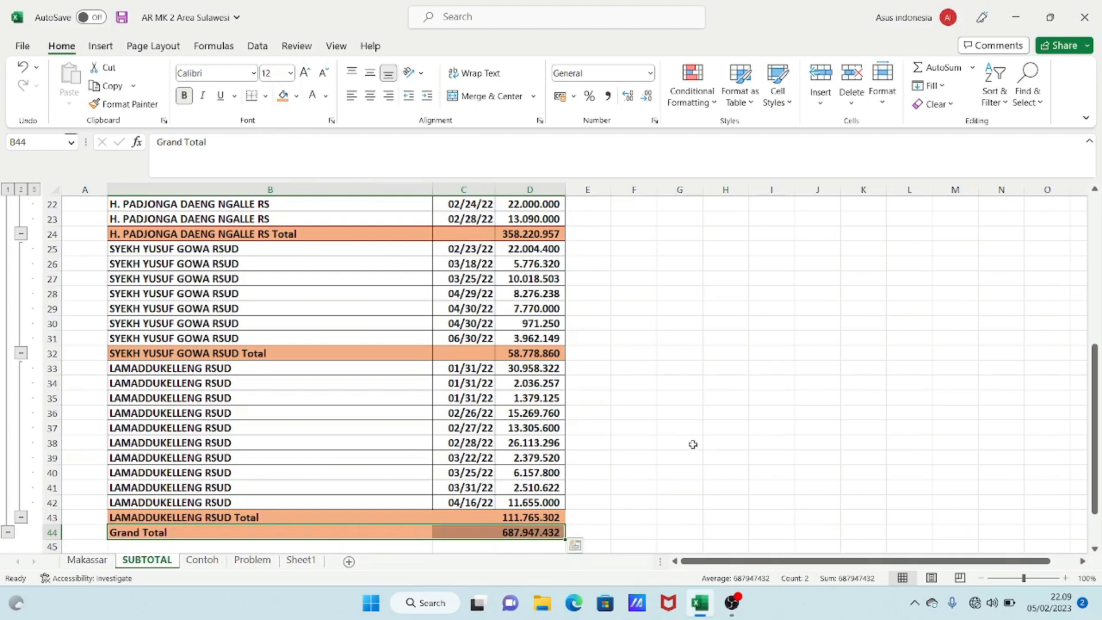
Step: Narrow column B to fit the customer total labels more closely, and review the highlighted total rows
scroll(568, 414, "down", 3)
scroll(746, 456, "up", 10)
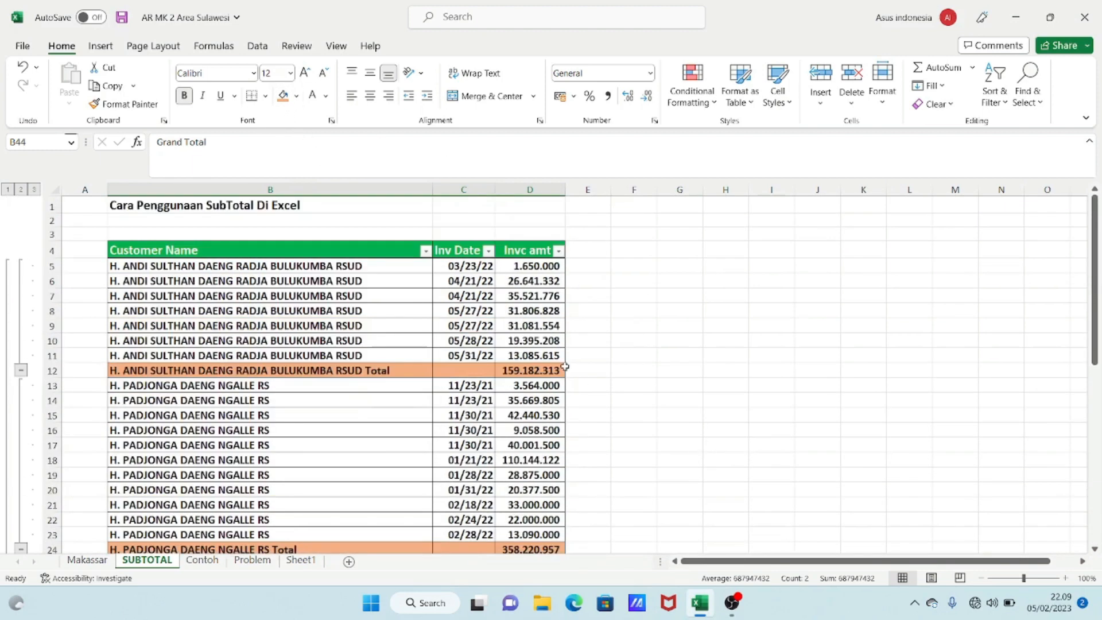
left_click_drag(428, 194, 404, 194)
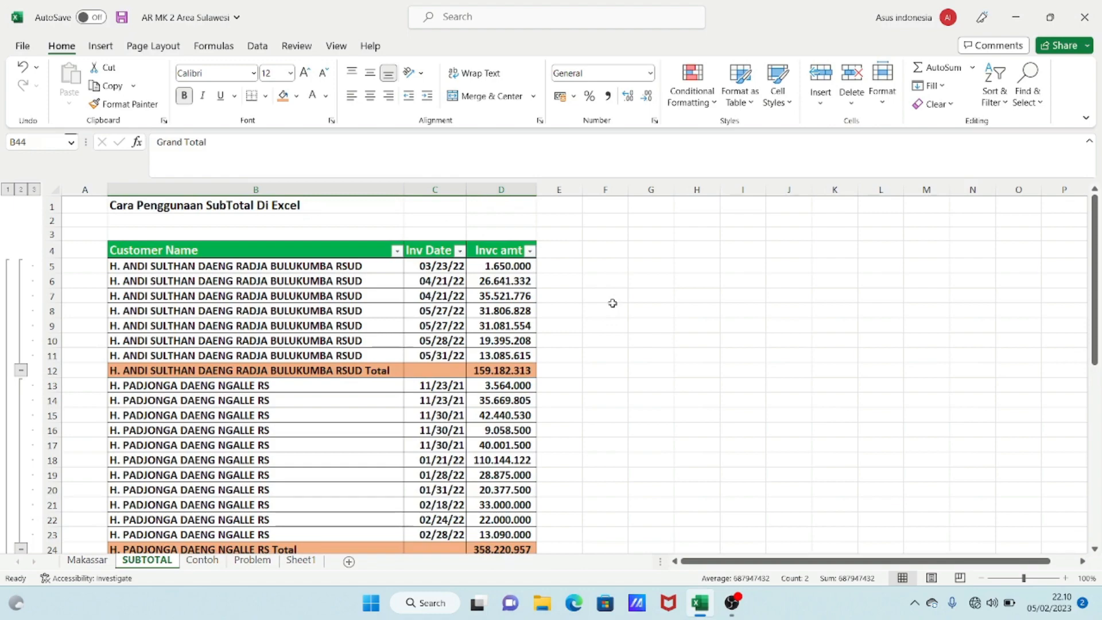
scroll(599, 427, "down", 8)
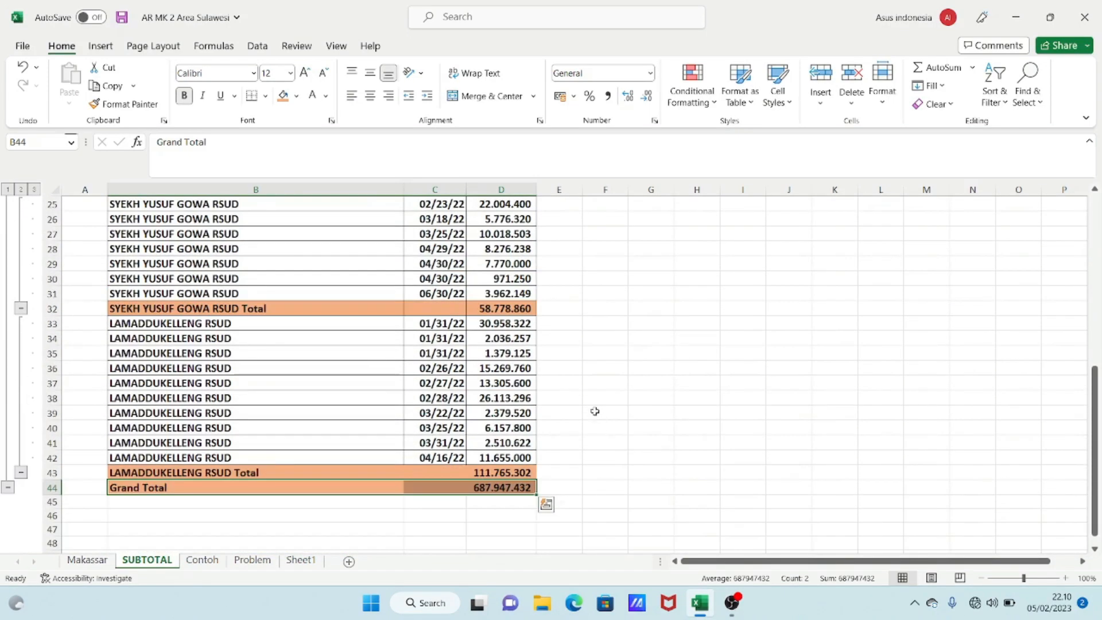
scroll(595, 402, "up", 8)
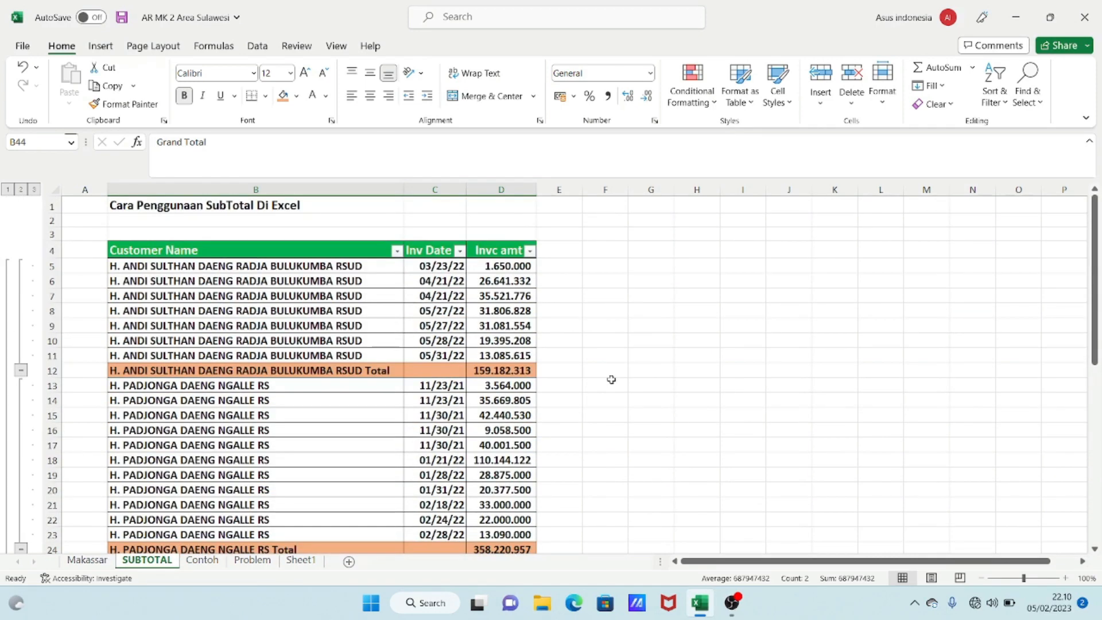
left_click_drag(161, 208, 162, 236)
left_click(660, 270)
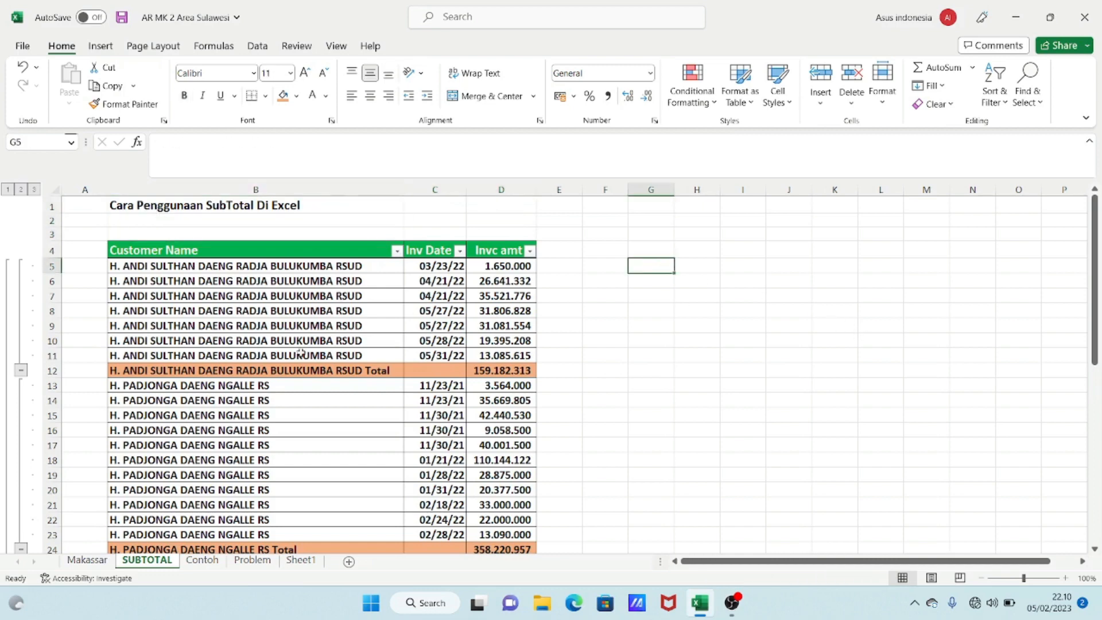
Step: Remove all subtotals from B4:D44 with the Subtotal command, and check the remaining data down to its last row
left_click_drag(127, 251, 503, 472)
scroll(525, 414, "up", 8)
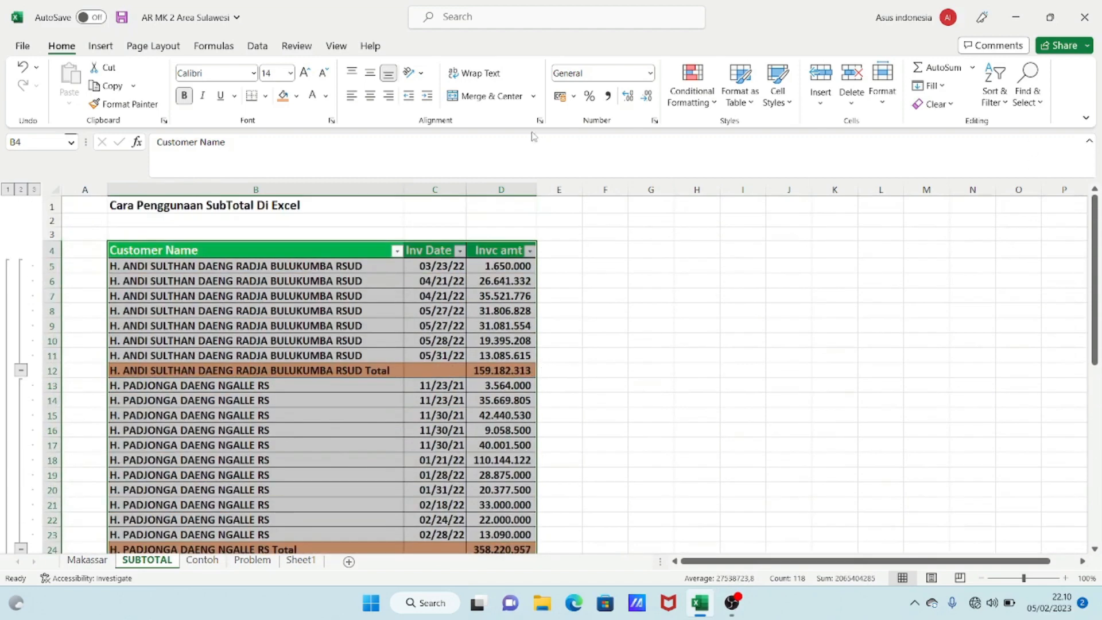
left_click(258, 46)
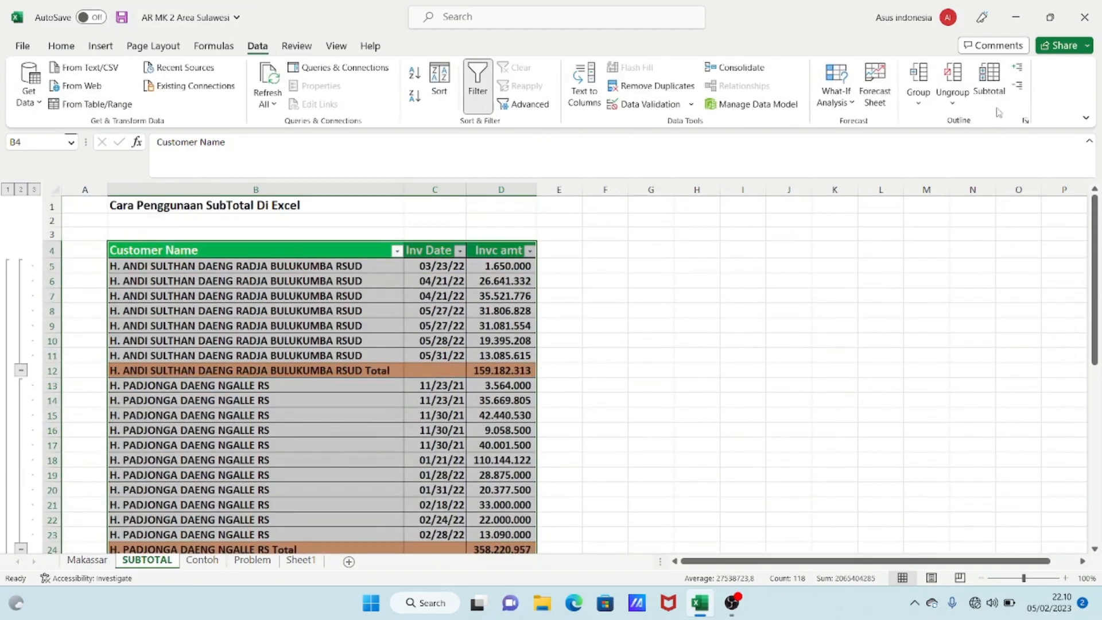
left_click(996, 86)
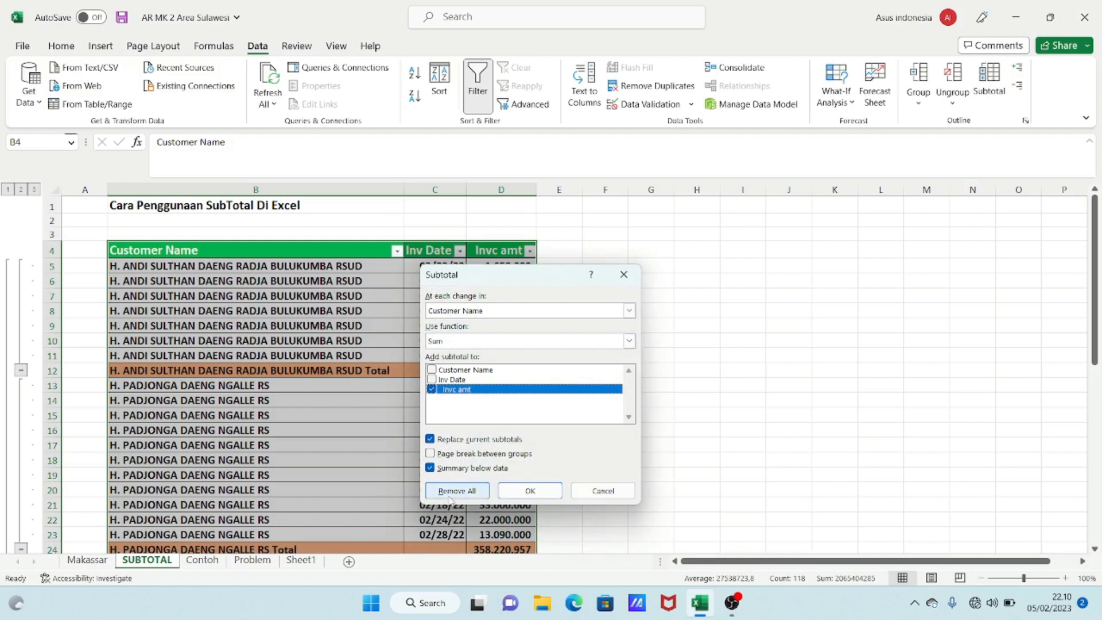
left_click(450, 495)
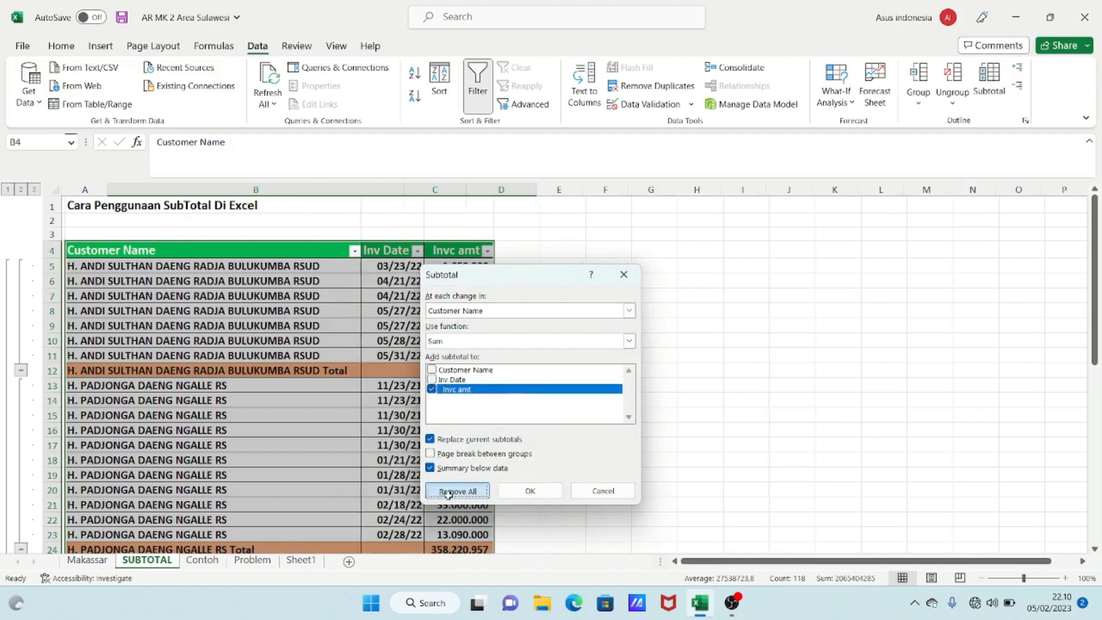
scroll(575, 411, "down", 9)
scroll(576, 411, "down", 2)
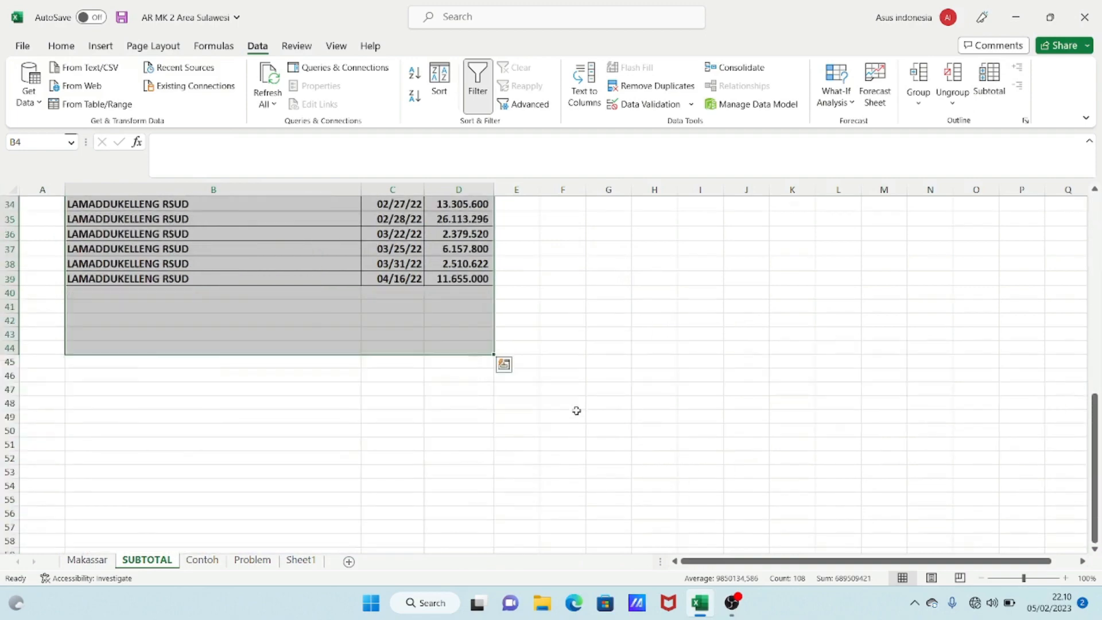
scroll(577, 412, "up", 11)
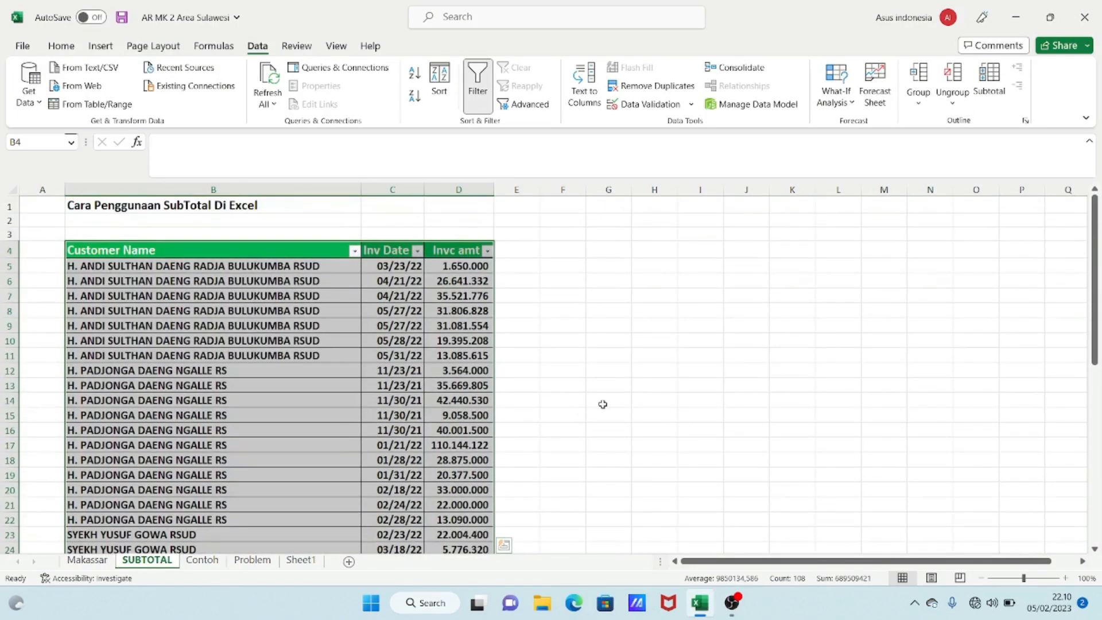
scroll(444, 66, "up", 4)
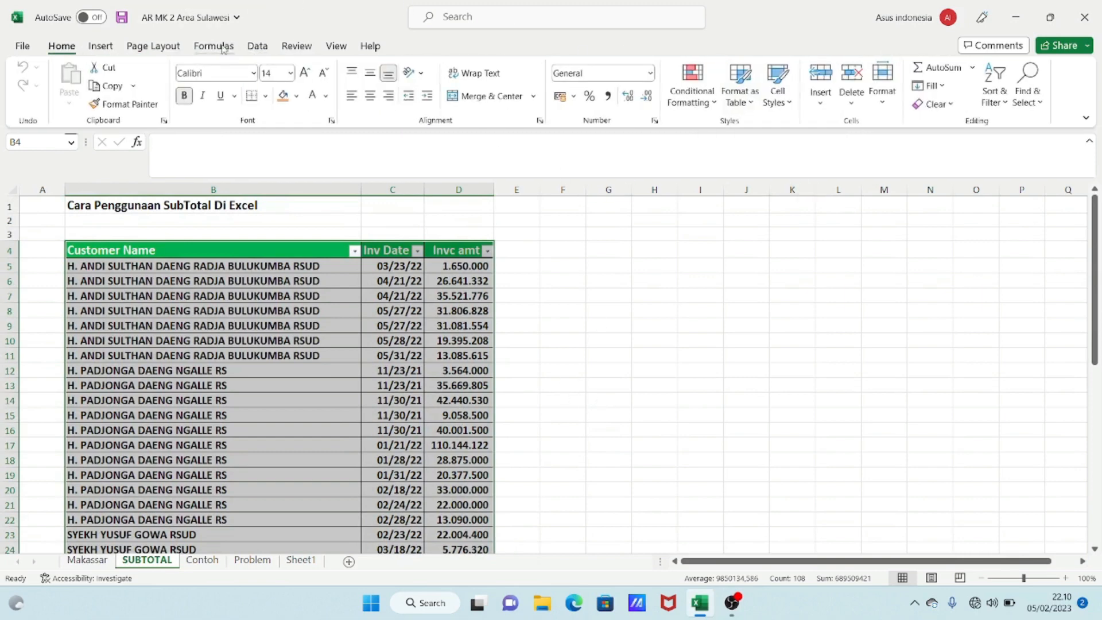
Step: Add Sum subtotals of Invc amt again at each change in Customer Name, with the summary below the data, and review the total rows
left_click(262, 46)
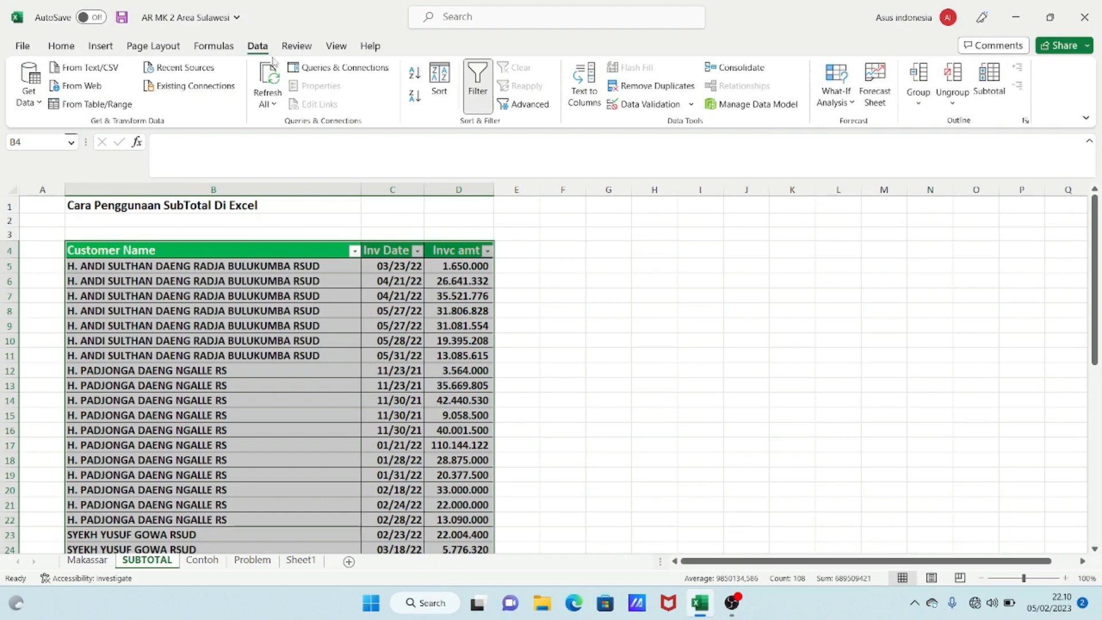
left_click(997, 97)
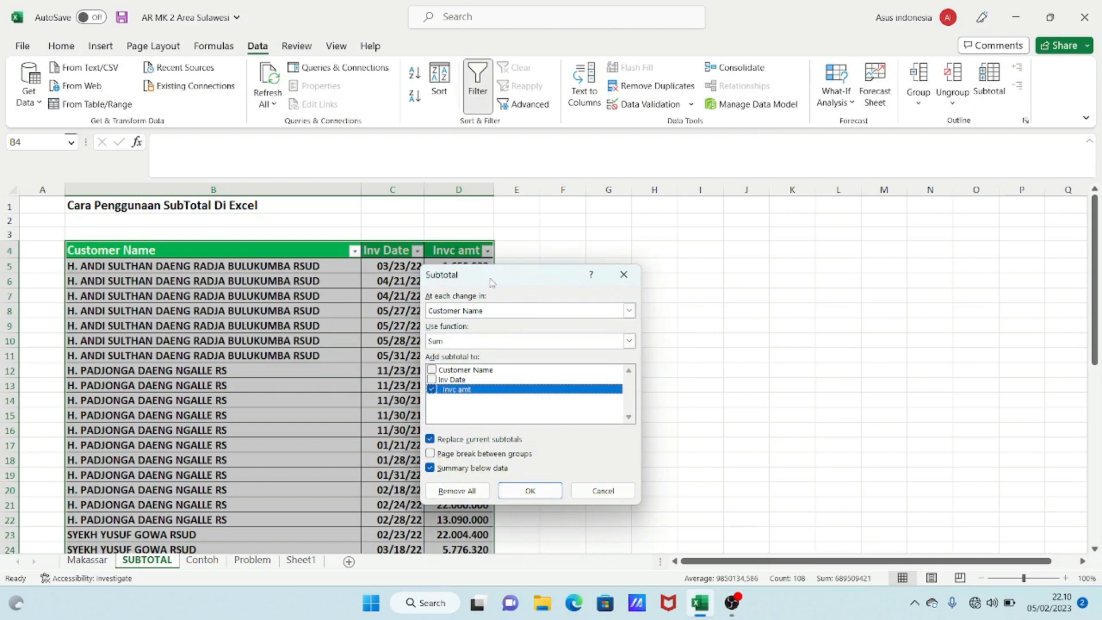
left_click_drag(488, 280, 426, 257)
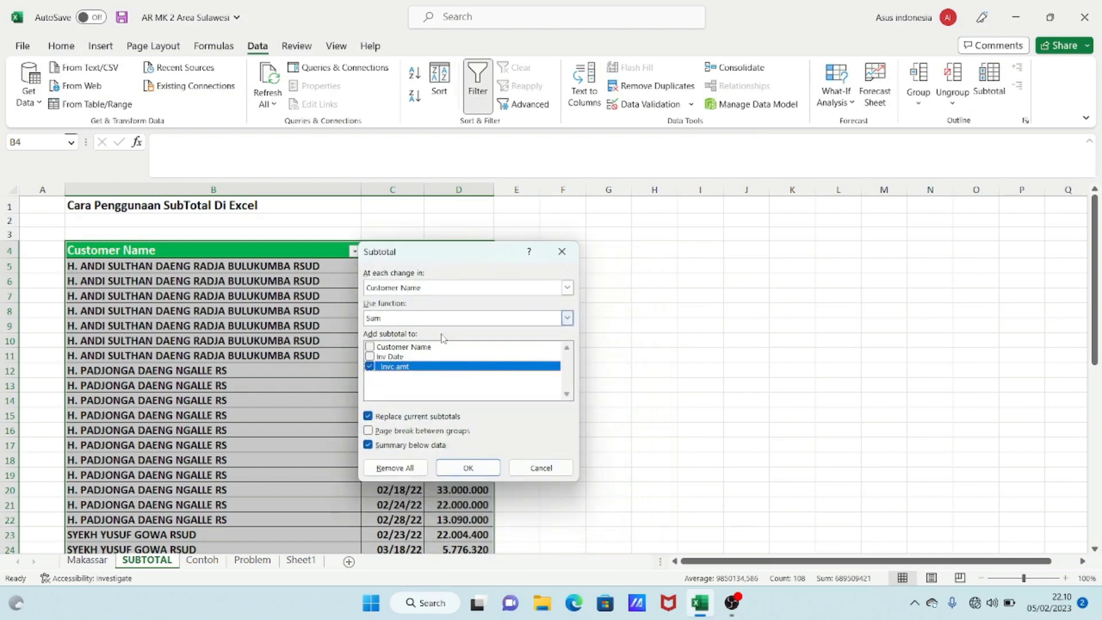
left_click(468, 469)
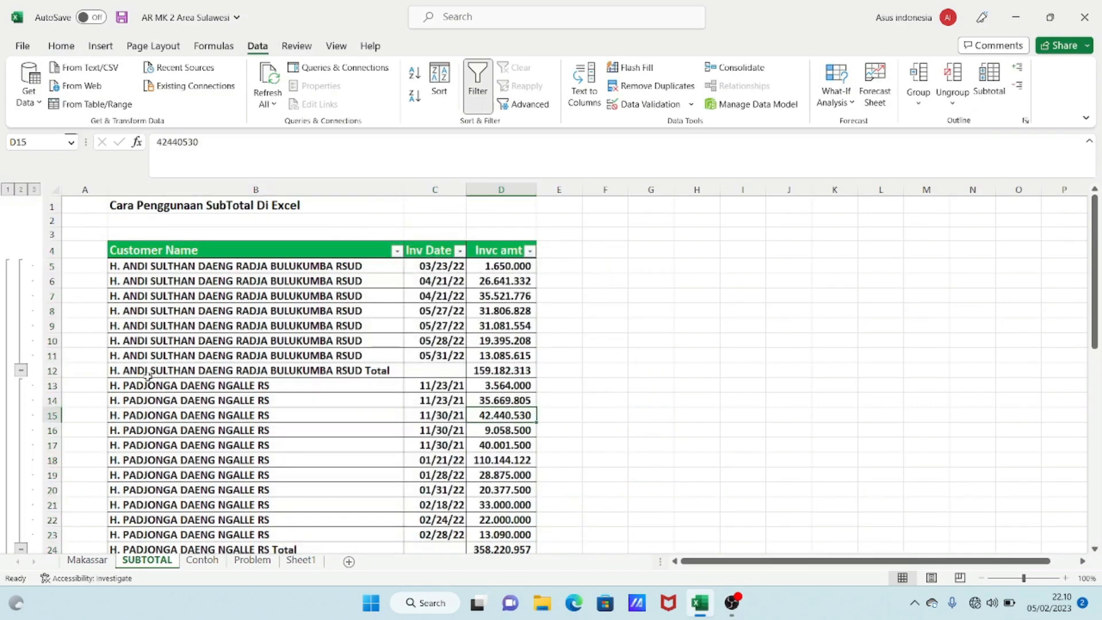
left_click_drag(154, 376, 508, 372)
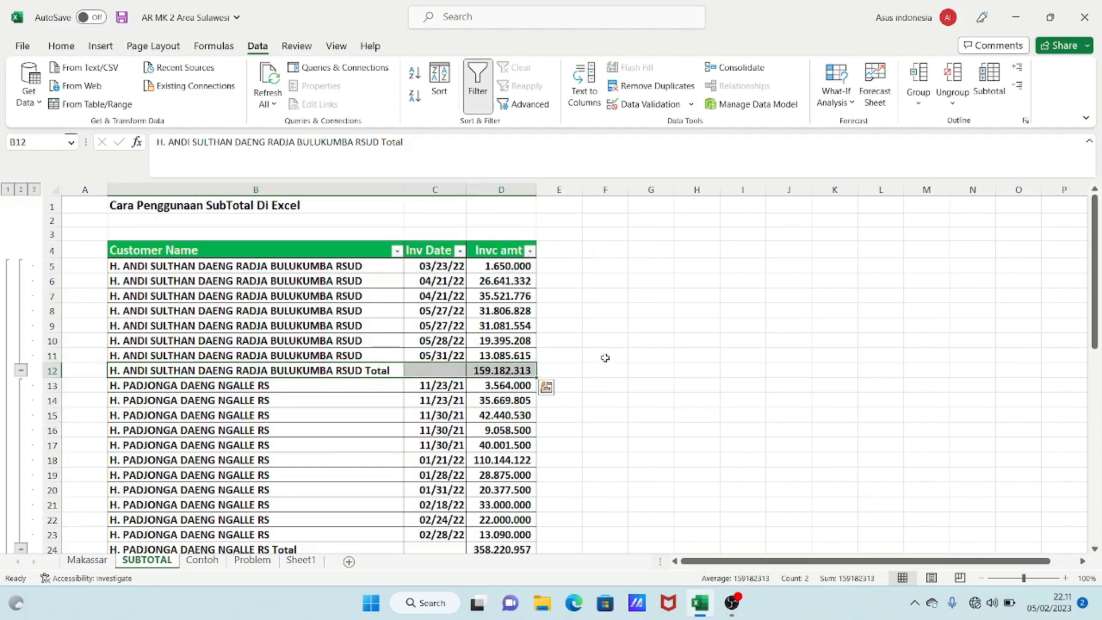
scroll(593, 371, "down", 1)
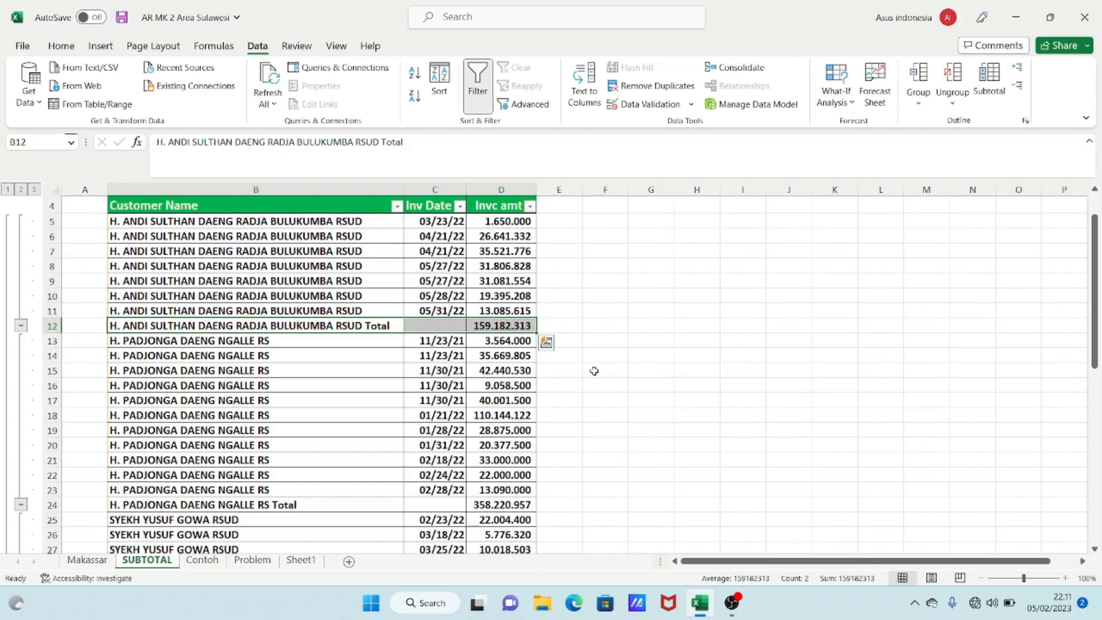
scroll(594, 371, "down", 6)
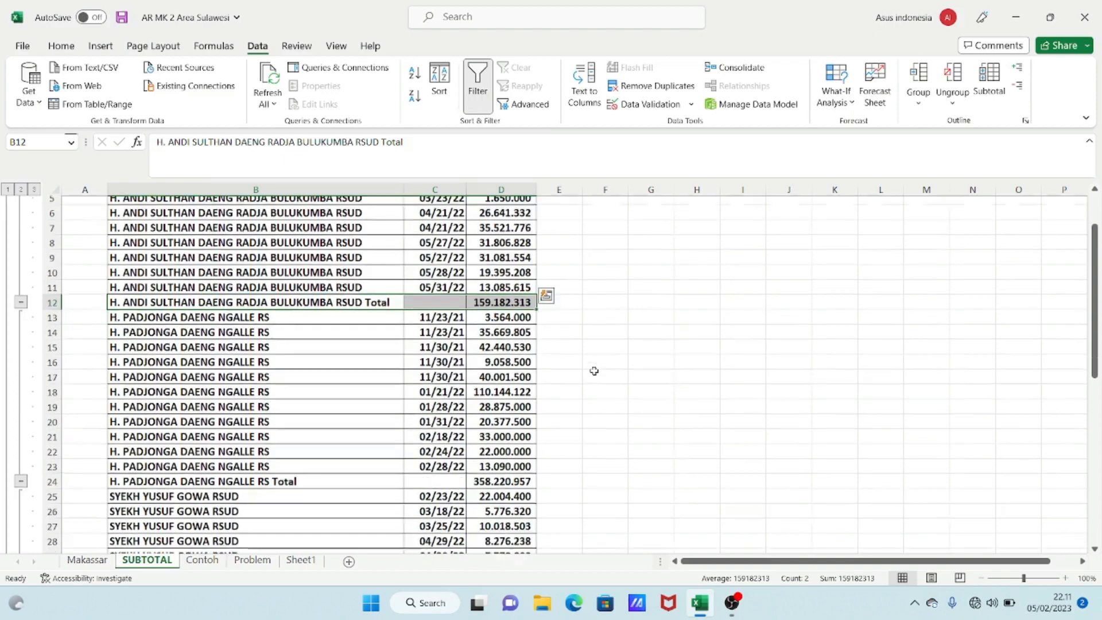